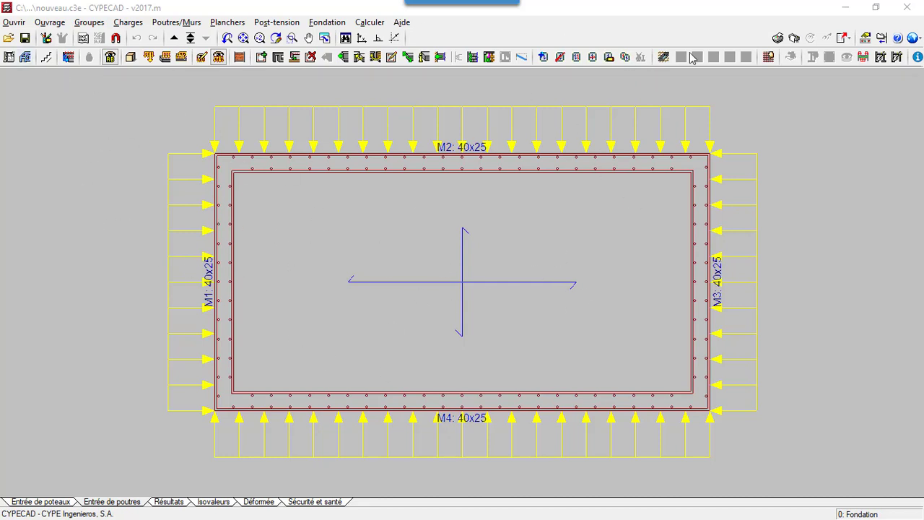
# Close the currently open CYPECAD project and relaunch CYPECAD from the CYPE 2017 launcher.
pyautogui.click(915, 6)
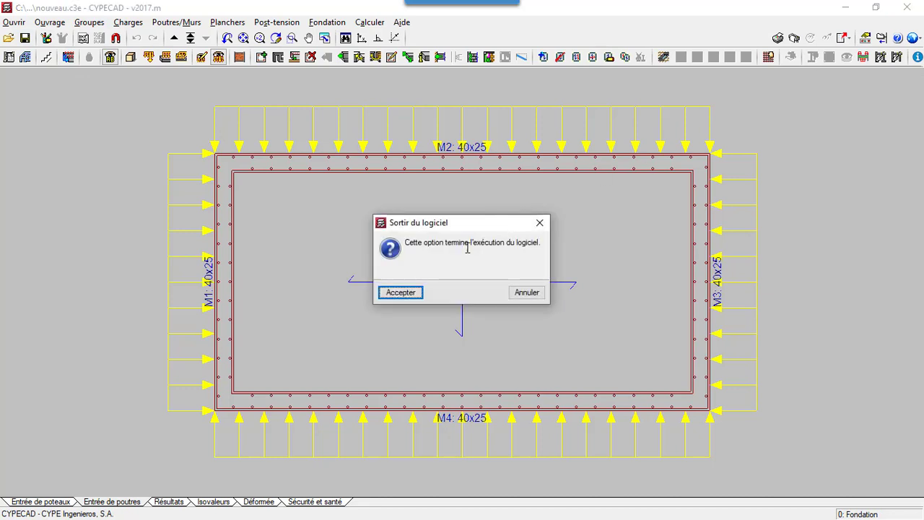
pyautogui.click(401, 294)
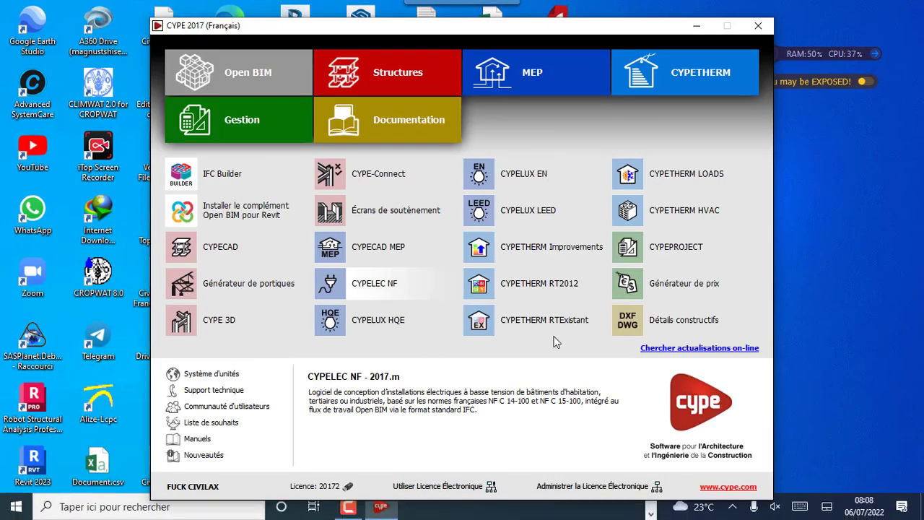
pyautogui.click(219, 259)
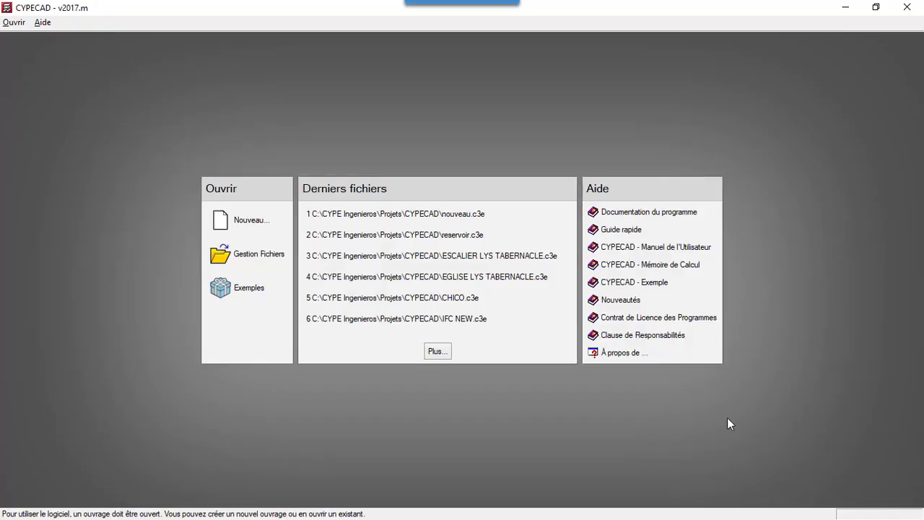
# Create a new empty work with the file name POUSSEE DE TERRE, declining the import of a BIM model.
pyautogui.click(248, 225)
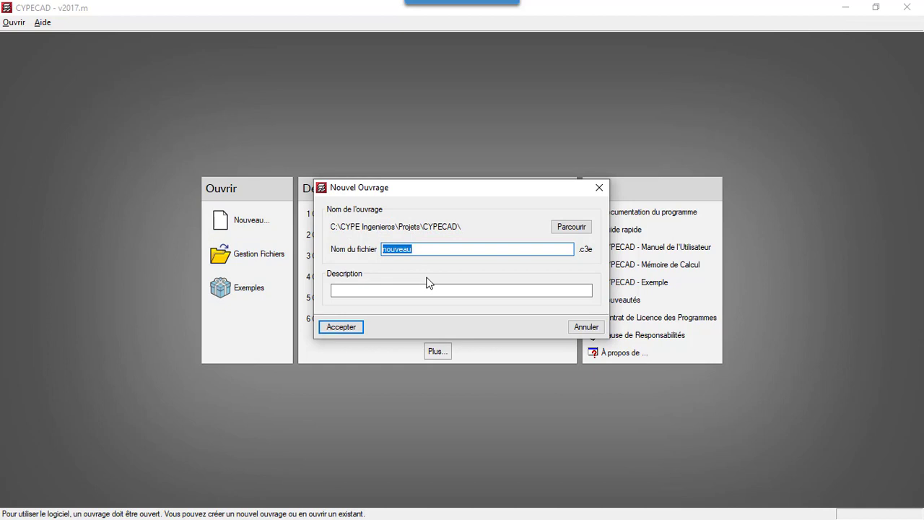
pyautogui.write('POUSSEE DE TERRE')
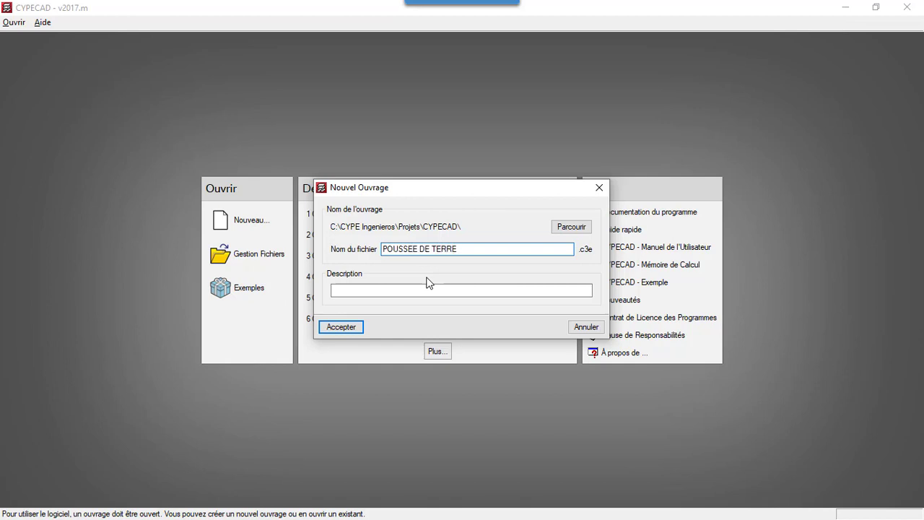
pyautogui.click(354, 326)
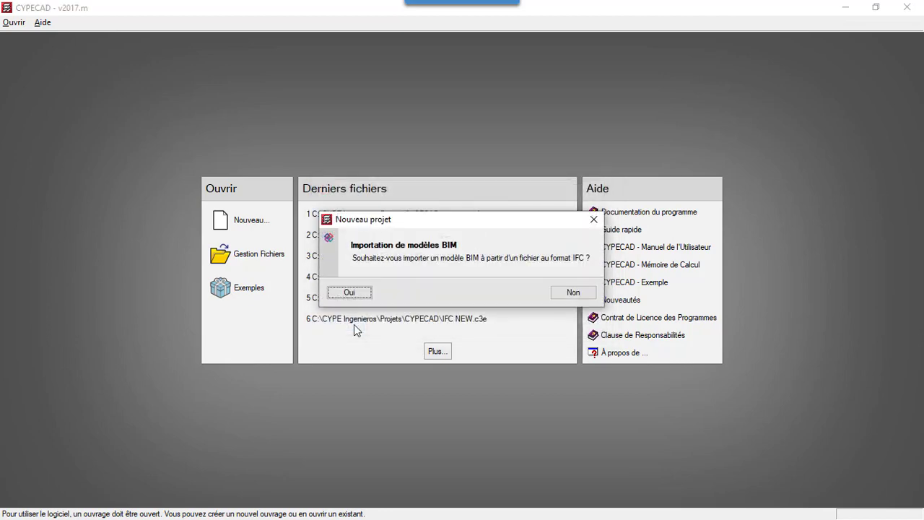
pyautogui.click(584, 294)
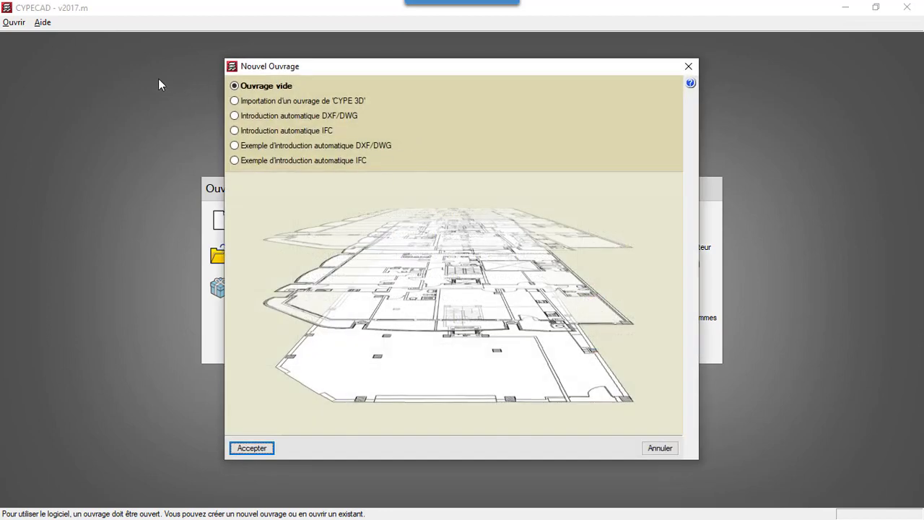
pyautogui.click(46, 94)
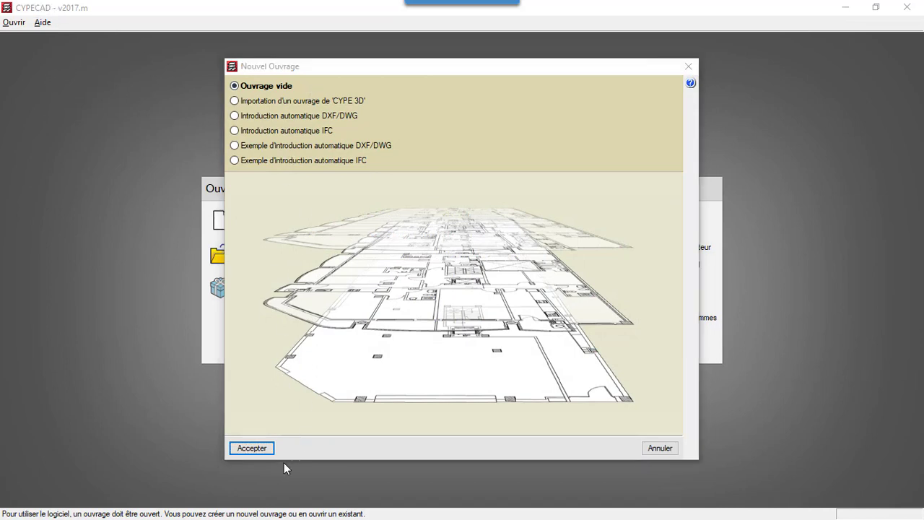
pyautogui.click(255, 450)
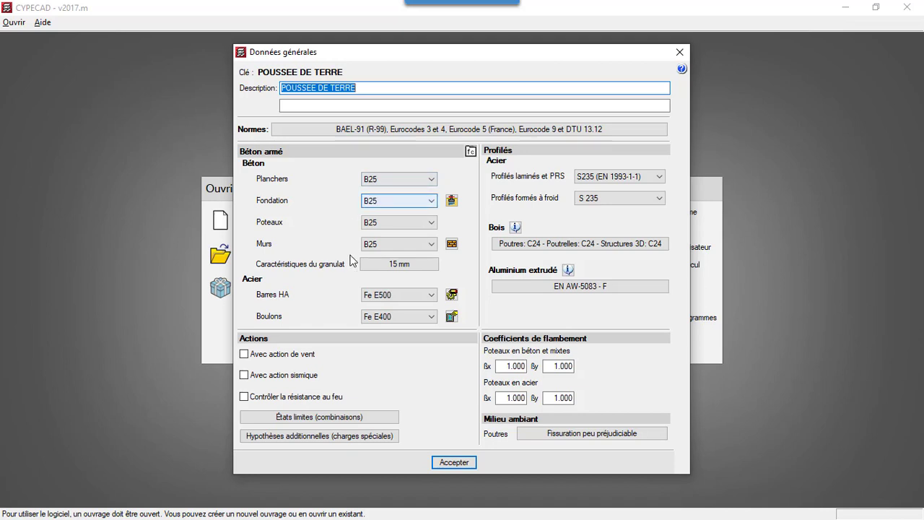
# Set the maximum aggregate size to 25 mm for all concrete elements in the general data.
pyautogui.click(396, 266)
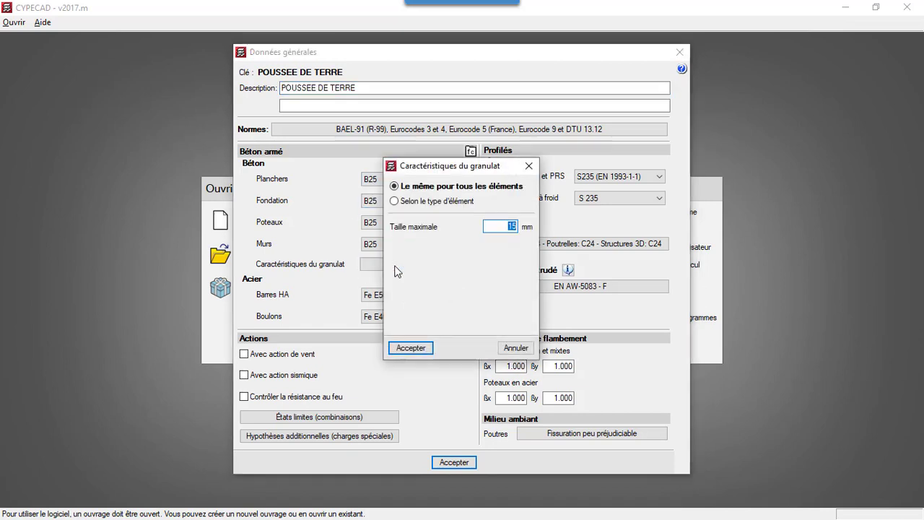
pyautogui.write('25')
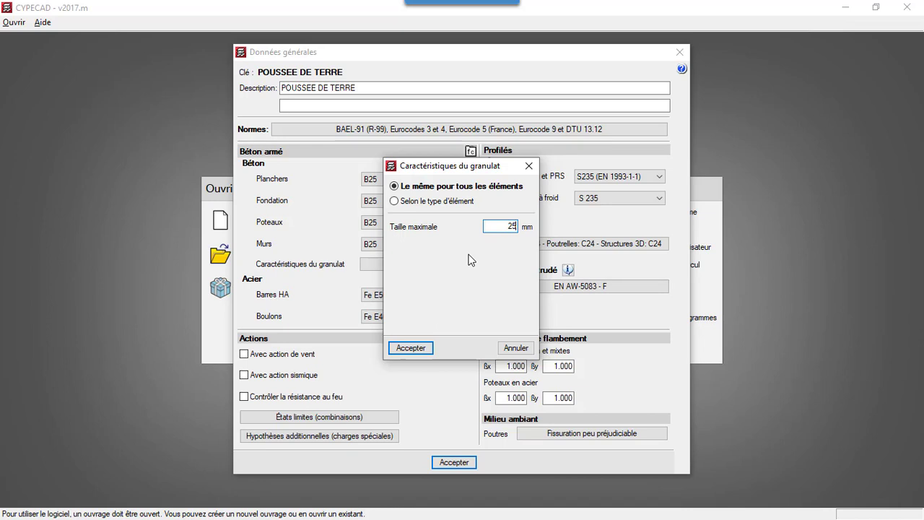
pyautogui.click(411, 348)
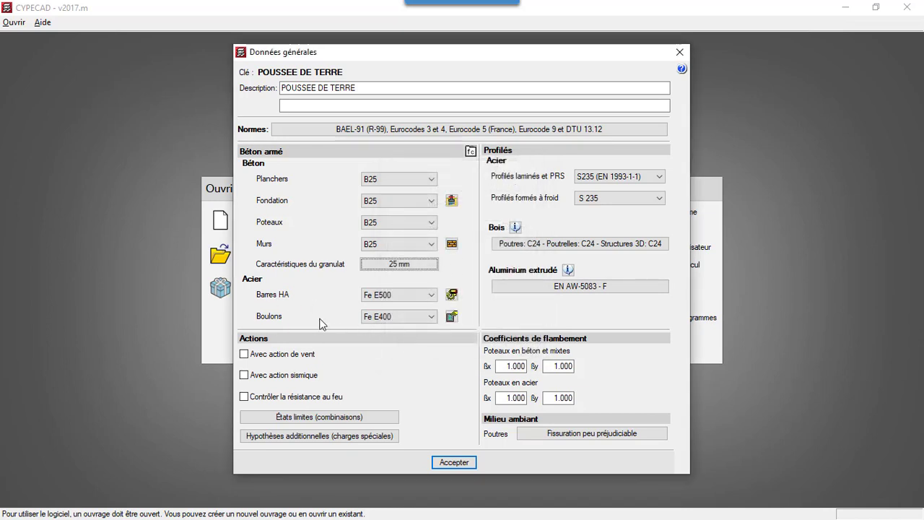
# Examine the bar steel types for floors and foundations, plus the generic properties and horizontal reinforcement steel of masonry walls.
pyautogui.click(451, 295)
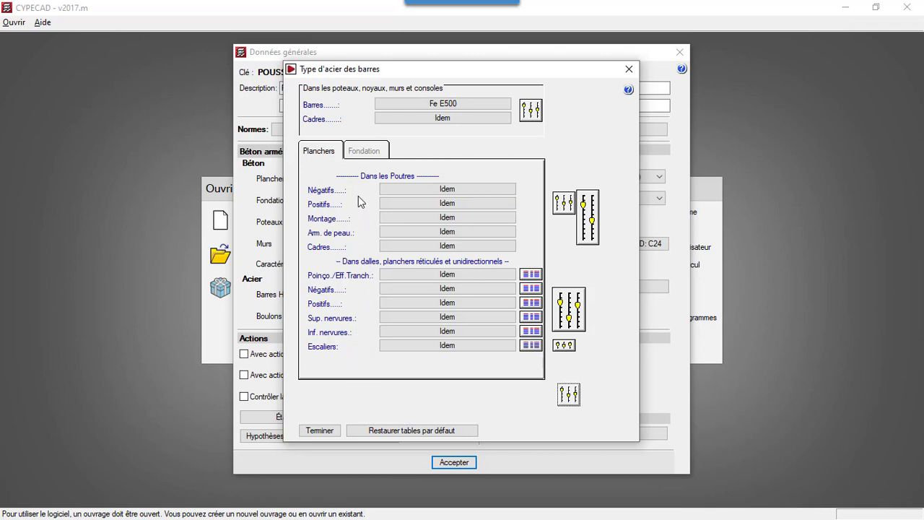
pyautogui.click(372, 152)
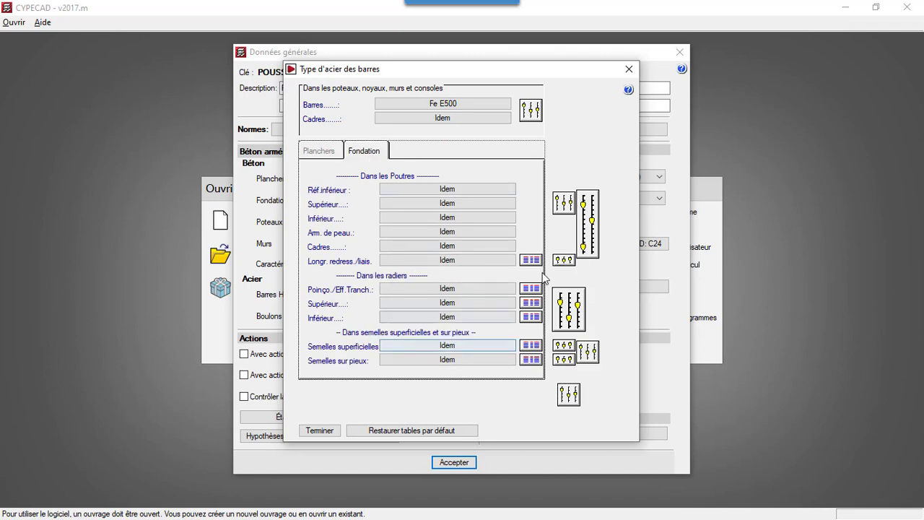
pyautogui.click(632, 70)
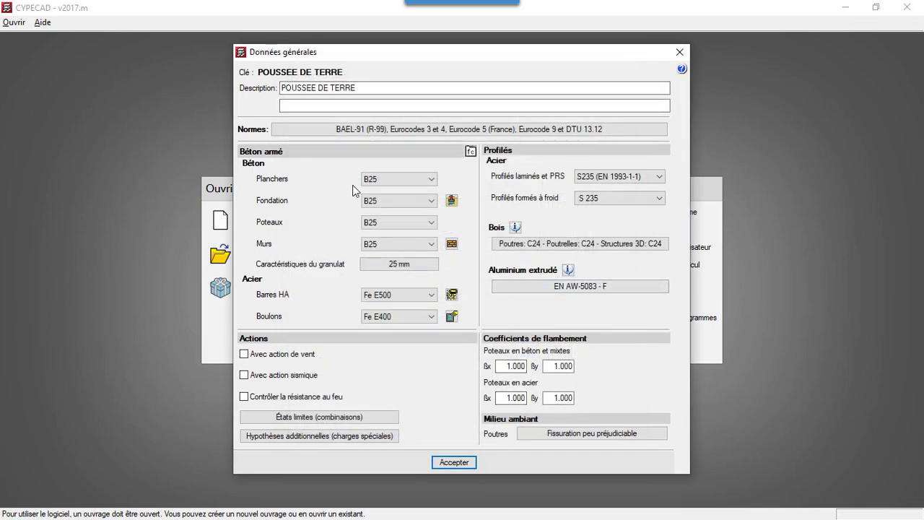
pyautogui.click(451, 243)
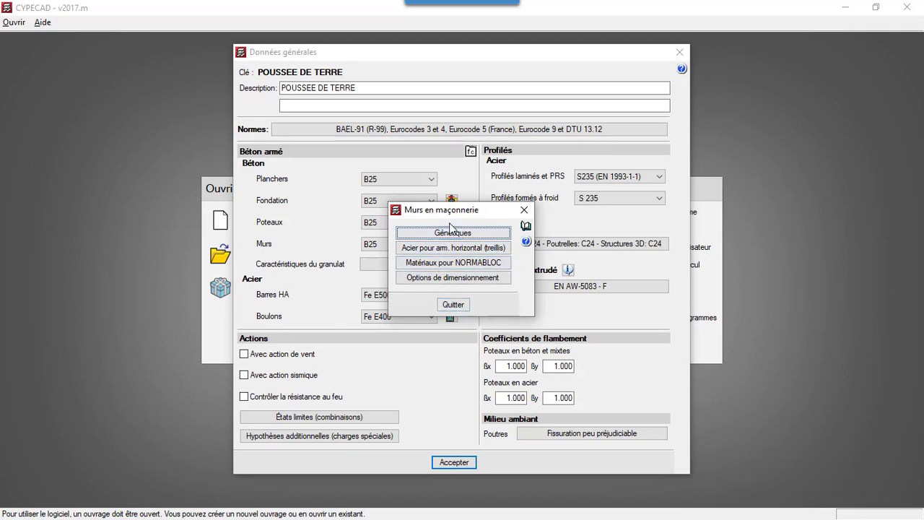
pyautogui.click(452, 234)
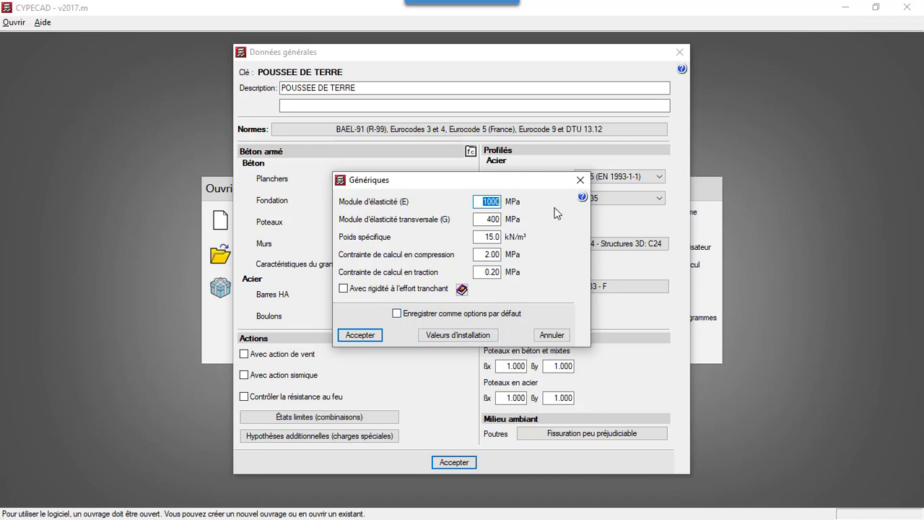
pyautogui.click(580, 181)
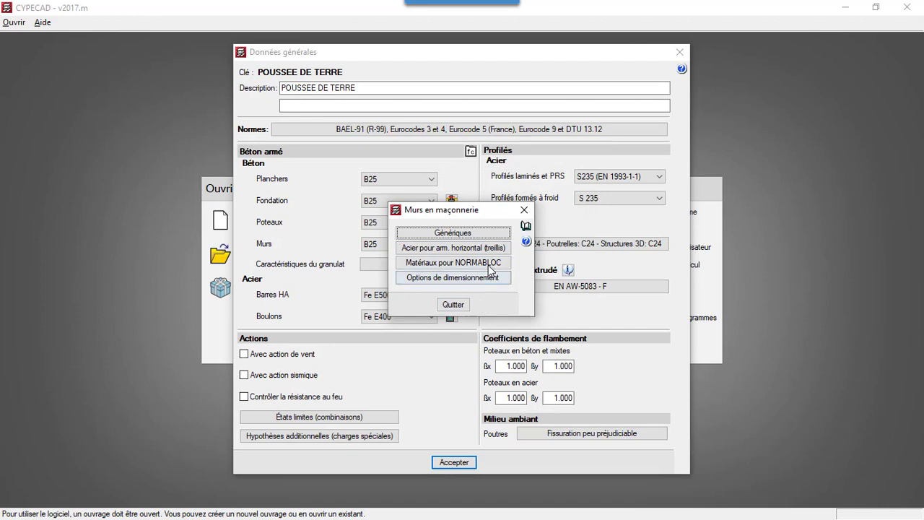
pyautogui.click(491, 249)
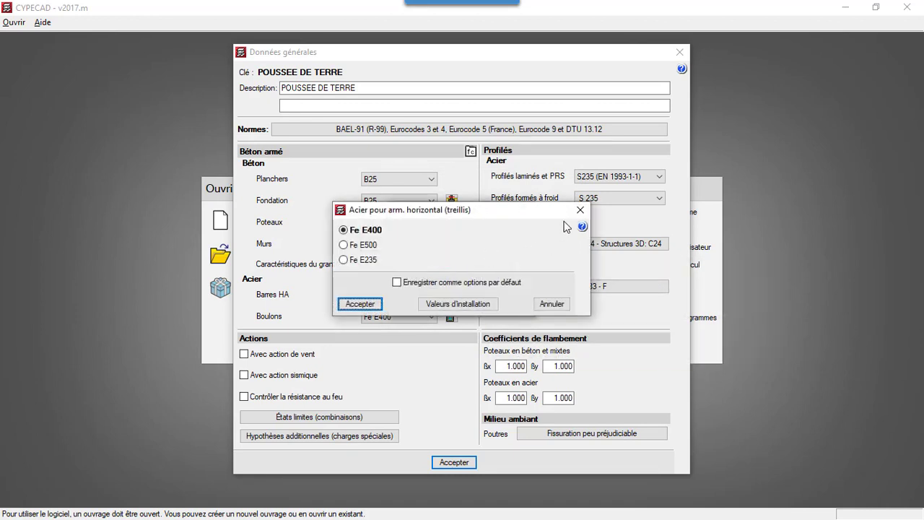
pyautogui.click(580, 210)
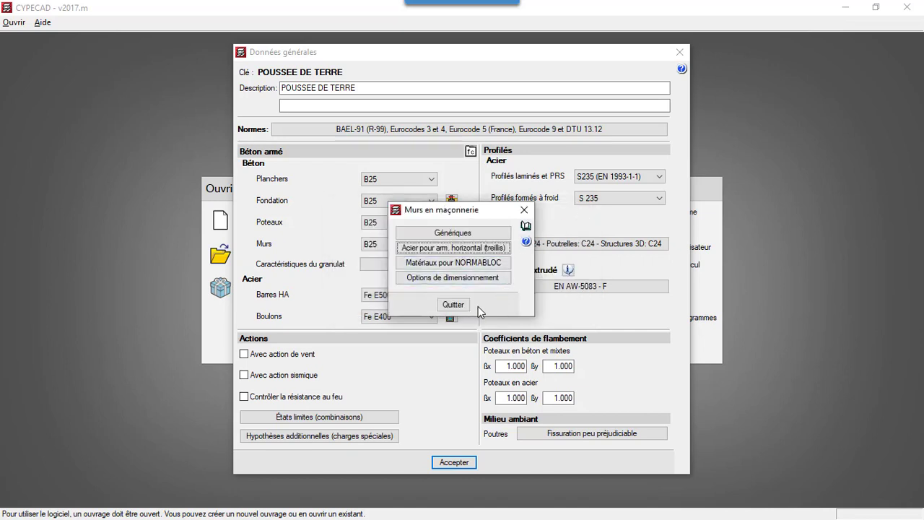
pyautogui.click(455, 306)
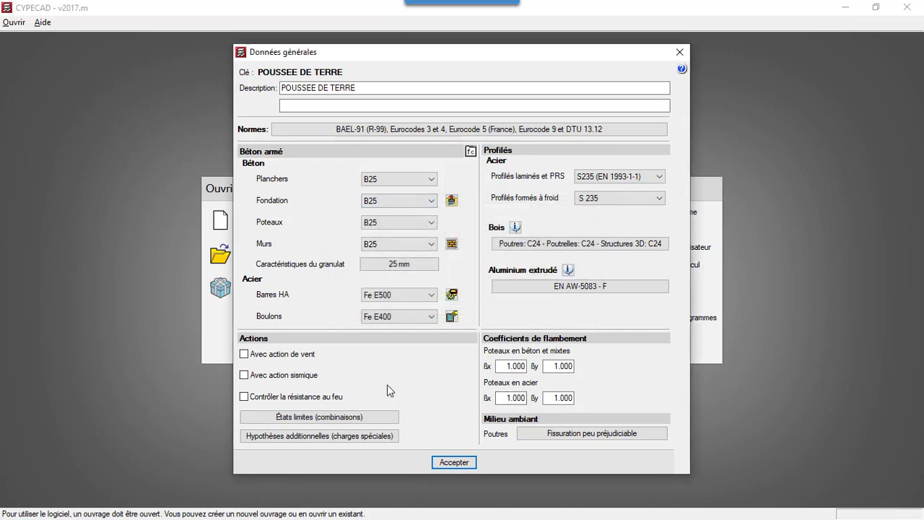
# Accept the general data and the limit states with BAEL 91 soil stresses and the default snow altitudes.
pyautogui.click(448, 464)
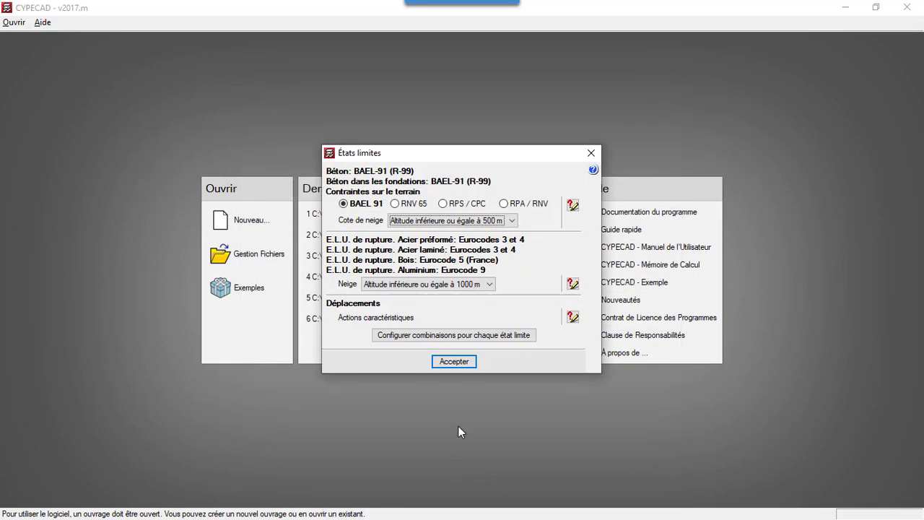
pyautogui.click(456, 362)
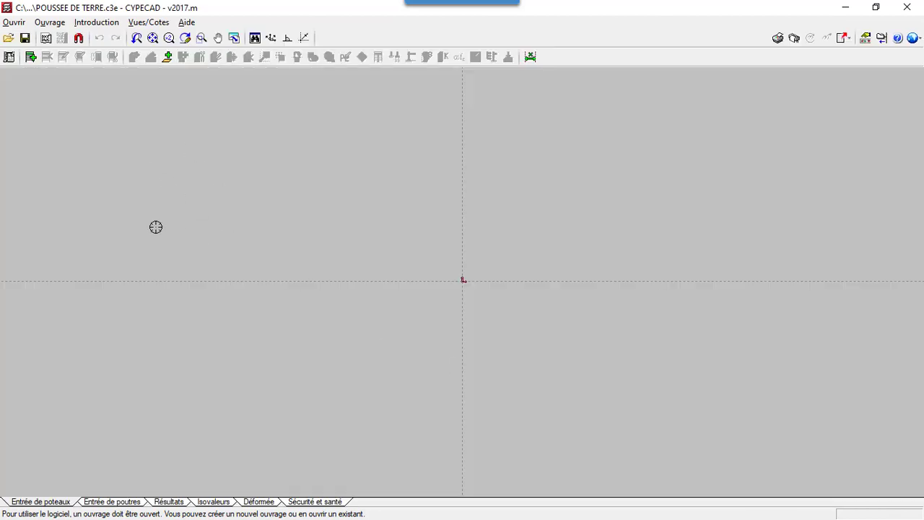
# Start inserting one free level, Plancher 1, with a height of 3.00 m and a live load Q of 1.00 kN/m².
pyautogui.click(30, 57)
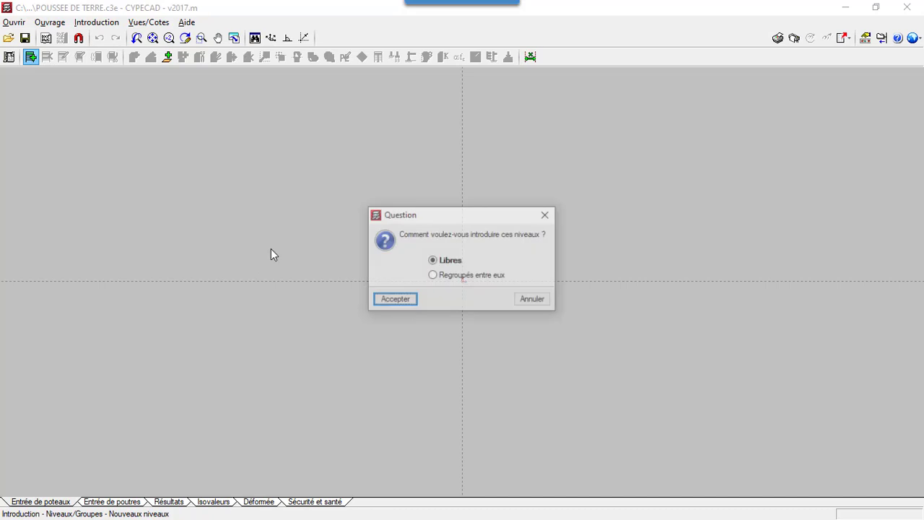
pyautogui.click(403, 299)
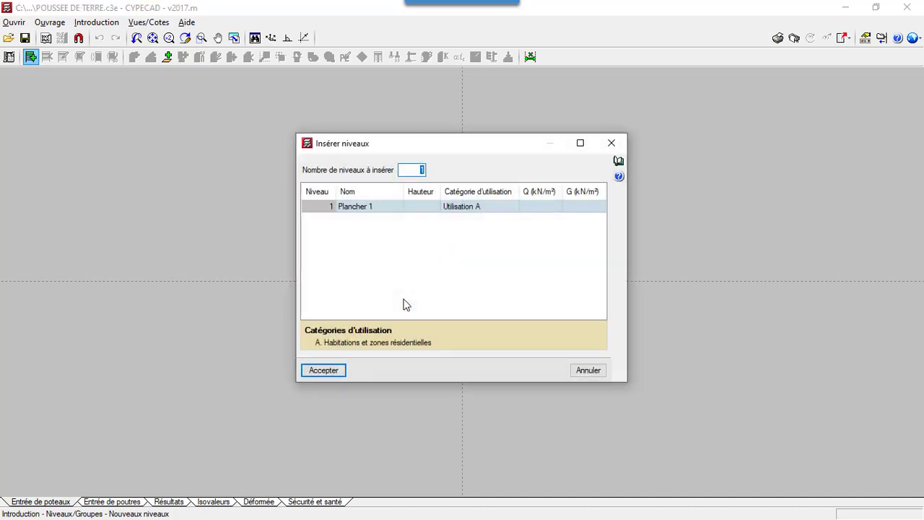
pyautogui.click(429, 209)
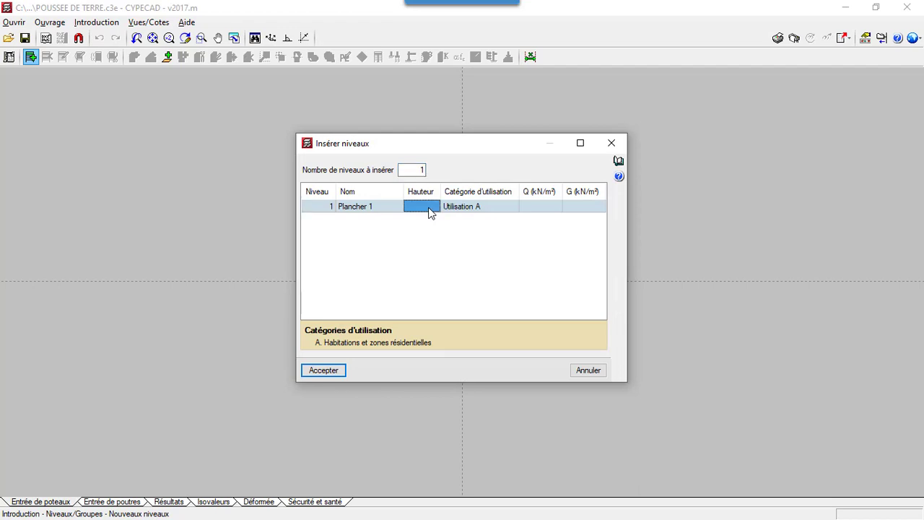
pyautogui.write('3')
pyautogui.click(546, 211)
pyautogui.write('1')
# Fill in the permanent load G of Plancher 1 and confirm the insertion of the level.
pyautogui.click(577, 209)
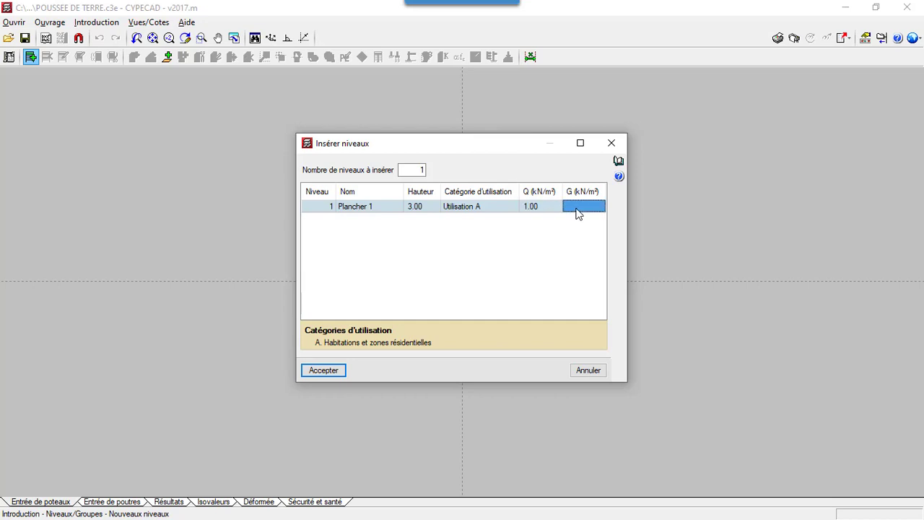
pyautogui.write('1')
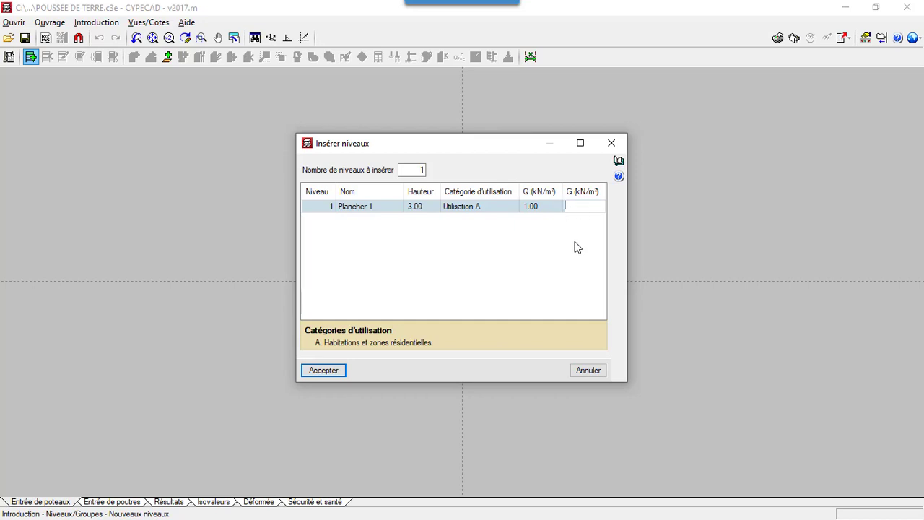
pyautogui.click(576, 242)
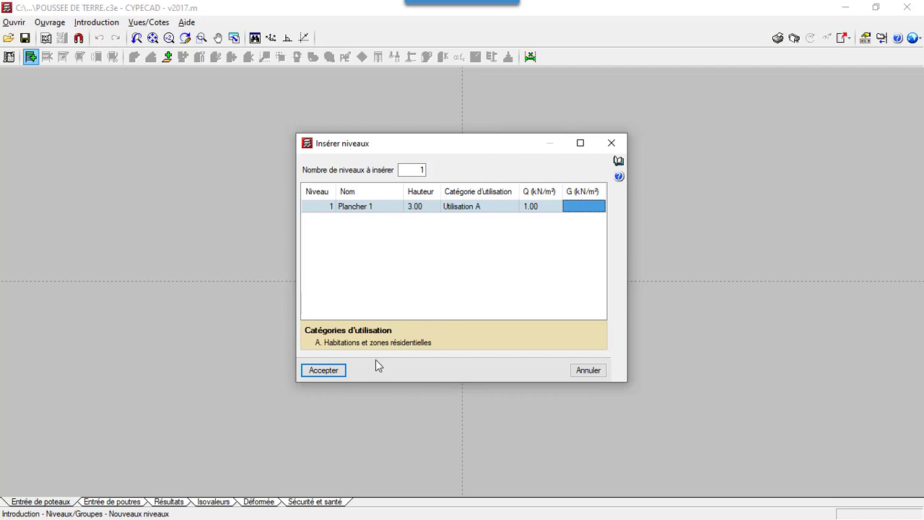
pyautogui.click(323, 370)
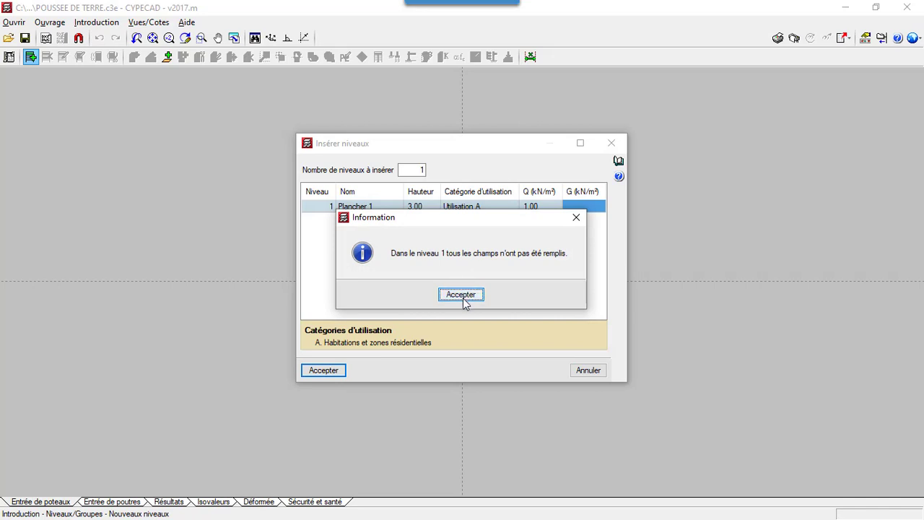
pyautogui.click(462, 296)
pyautogui.click(596, 207)
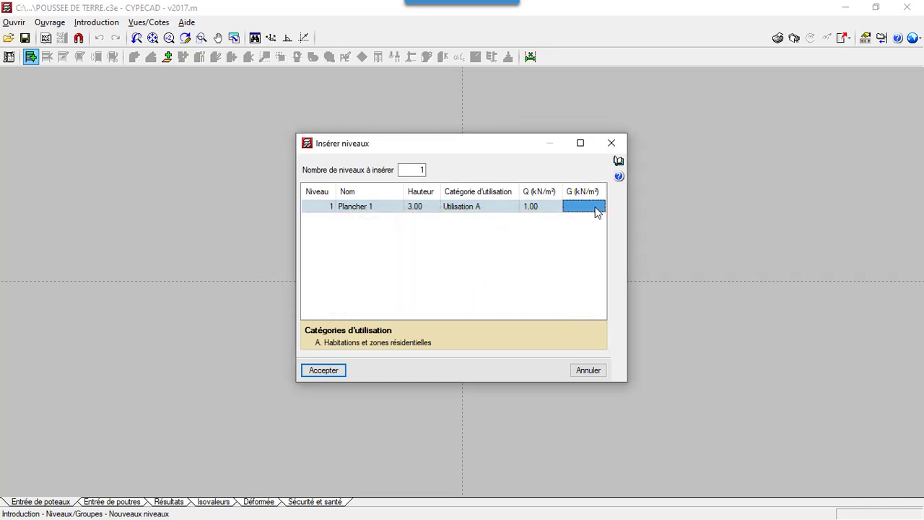
pyautogui.press('Return')
pyautogui.click(342, 374)
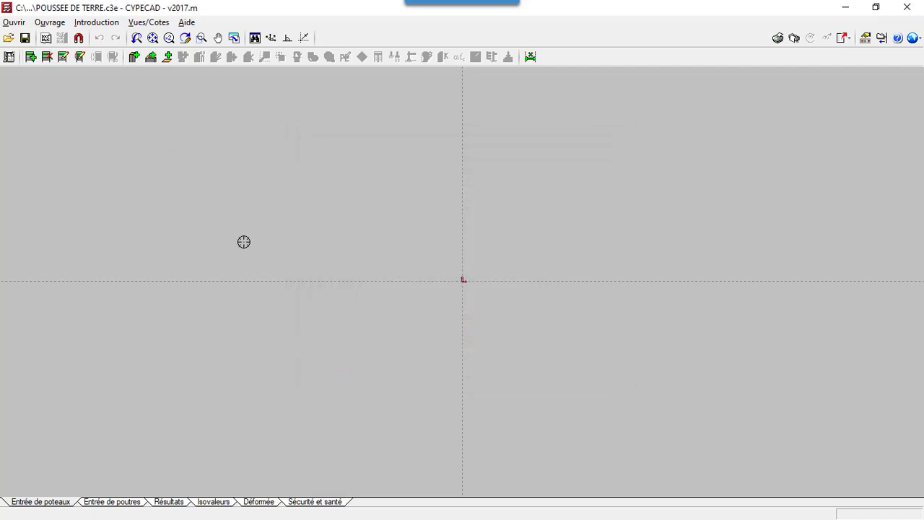
# Edit the levels to set the foundation plane elevation to -3.00 m.
pyautogui.click(64, 62)
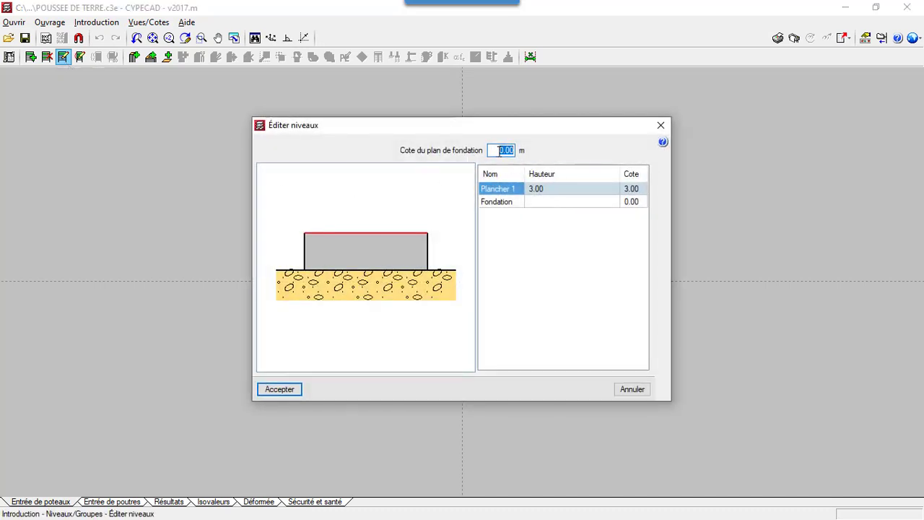
pyautogui.write('6')
pyautogui.click(581, 250)
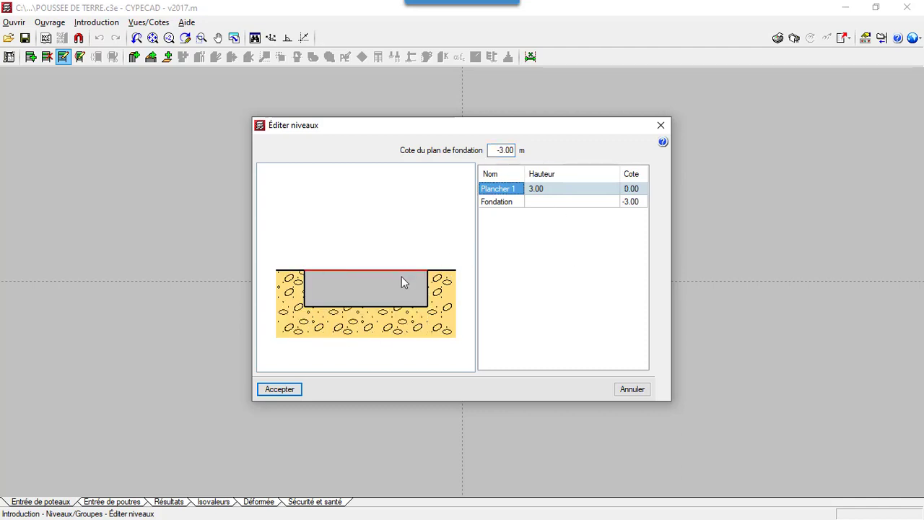
pyautogui.click(297, 389)
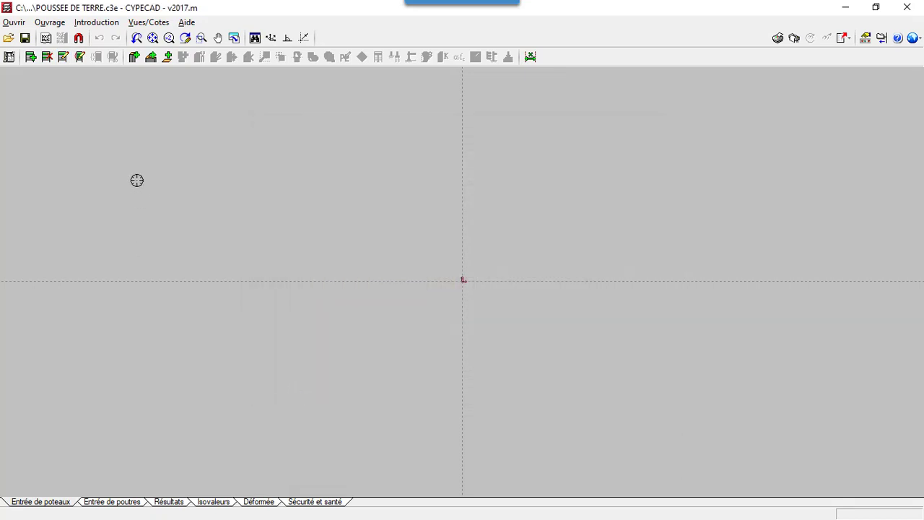
# Insert a 20 × 20 cm column P1 with external fixity from Fondation to Plancher 1 at the drawing origin.
pyautogui.click(138, 64)
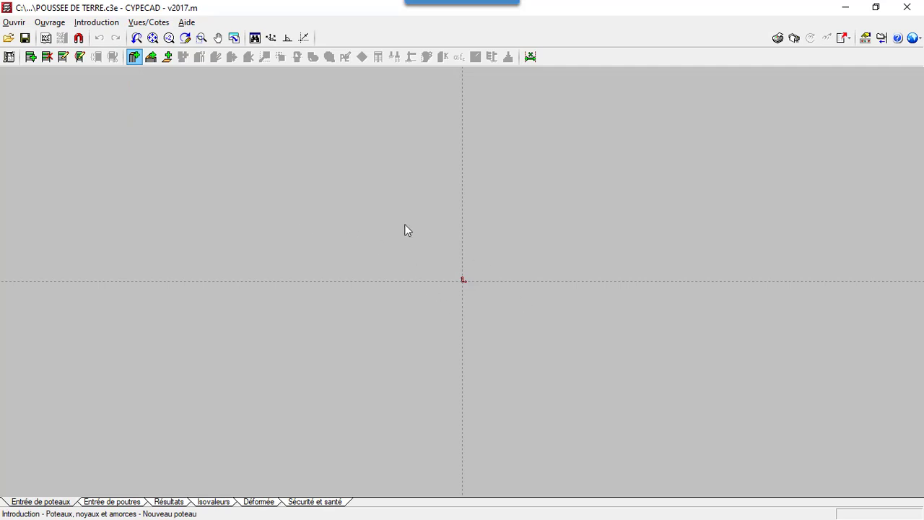
pyautogui.click(403, 331)
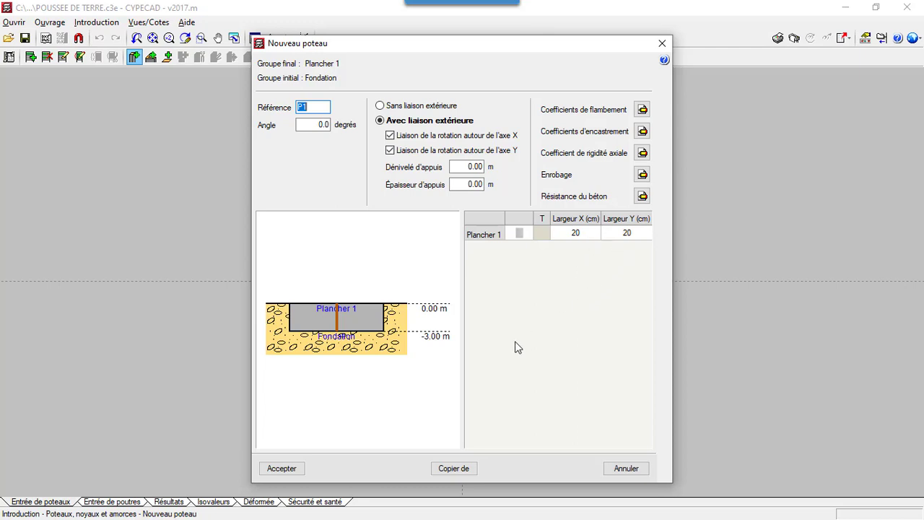
pyautogui.click(291, 469)
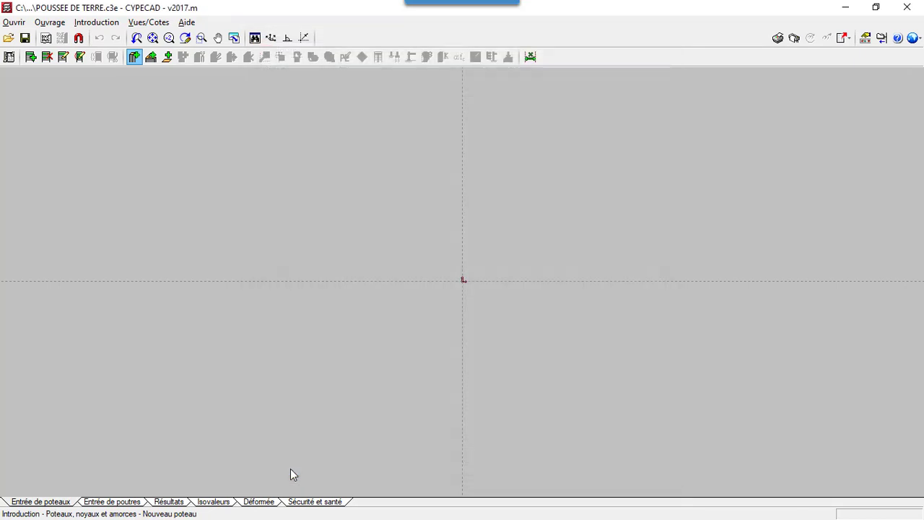
pyautogui.click(463, 281)
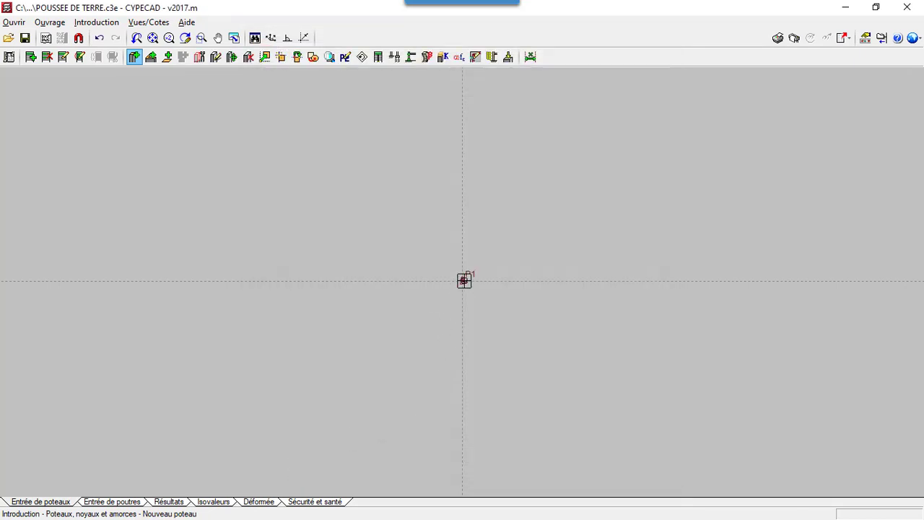
# Place a second column 10 m from P1 along the positive X direction.
pyautogui.click(646, 281)
pyautogui.write('54')
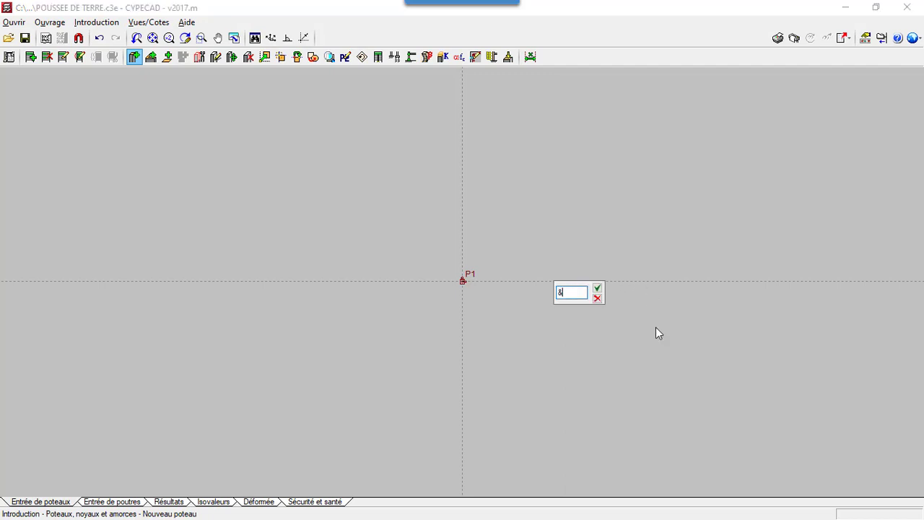
pyautogui.press('BackSpace')
pyautogui.press('BackSpace')
pyautogui.write('10.000')
pyautogui.press('Return')
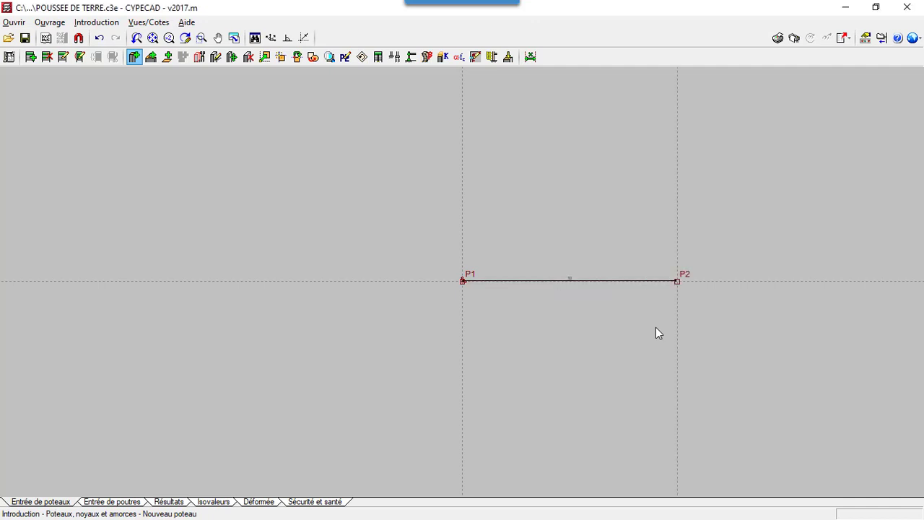
# Place a third column 5 m above P2 in plan and a fourth above P1 to complete the rectangle.
pyautogui.click(677, 152)
pyautogui.write('5')
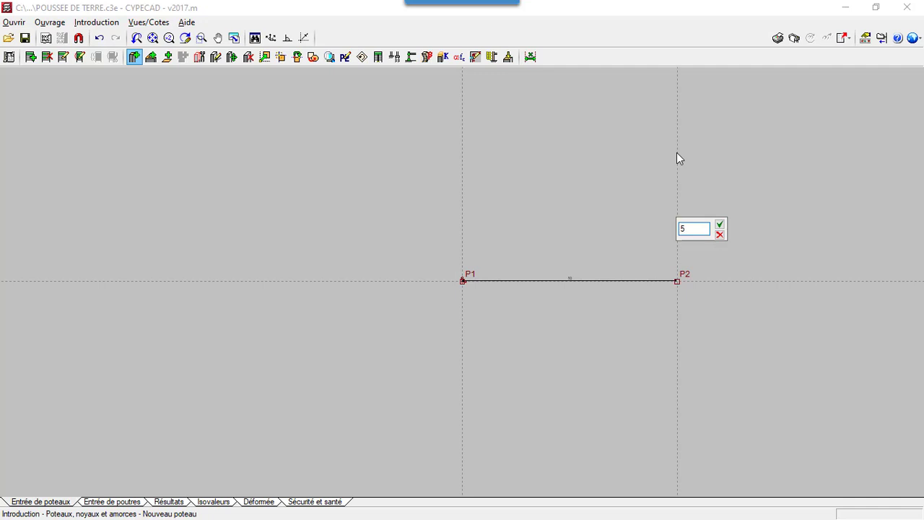
pyautogui.press('Return')
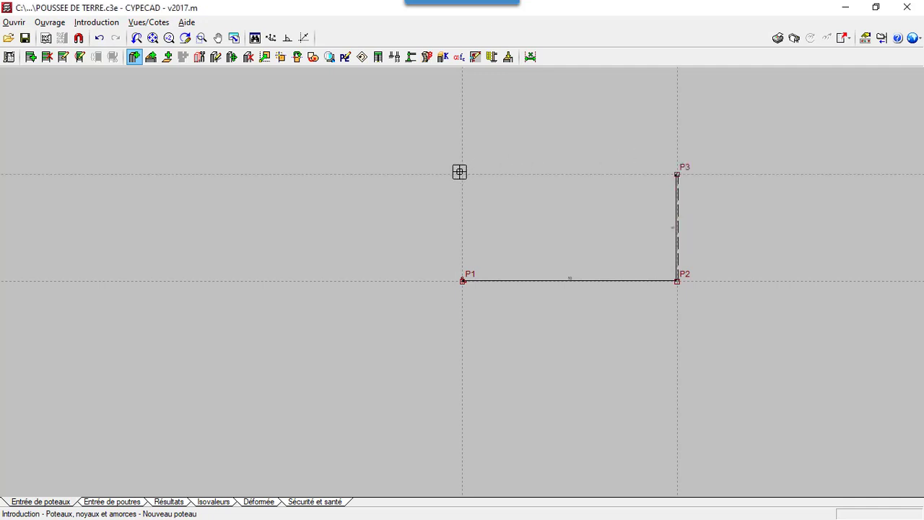
pyautogui.click(463, 173)
# Switch to beam entry, start entering a wall and consult the help on the available wall types.
pyautogui.click(112, 501)
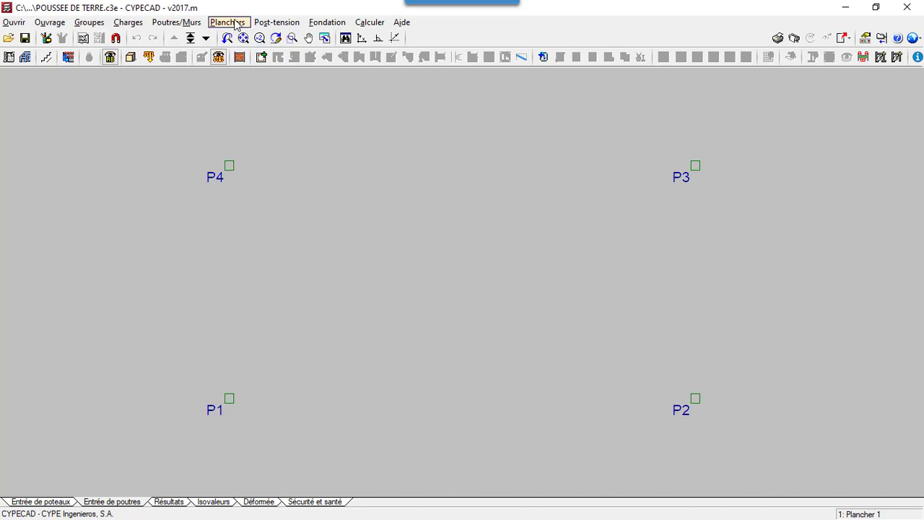
pyautogui.click(193, 22)
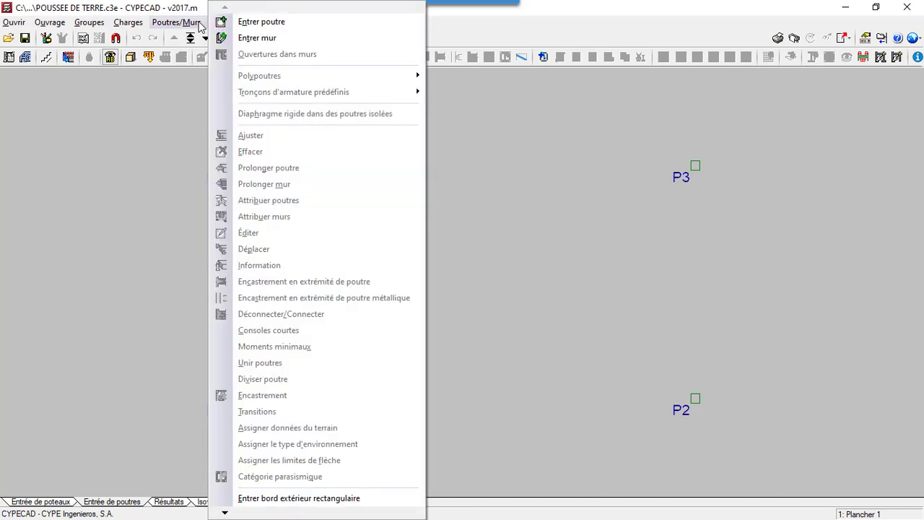
pyautogui.click(266, 39)
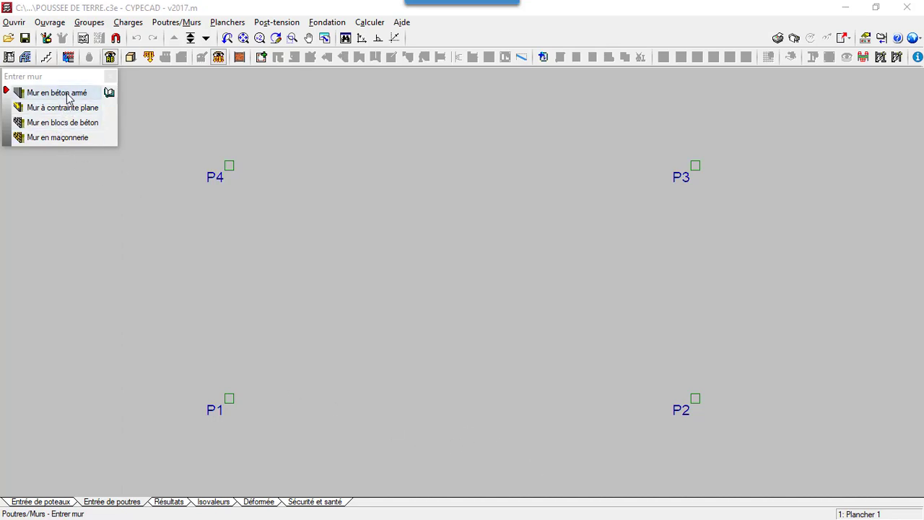
pyautogui.click(110, 93)
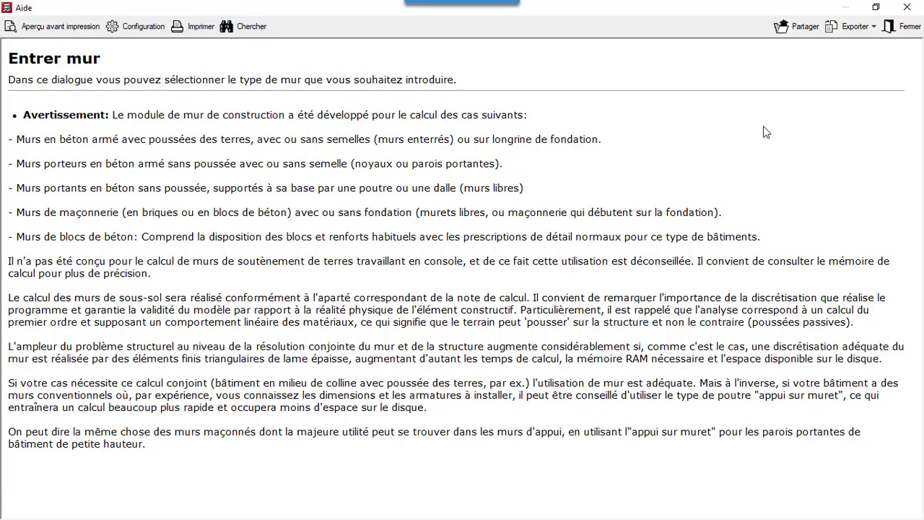
pyautogui.click(903, 8)
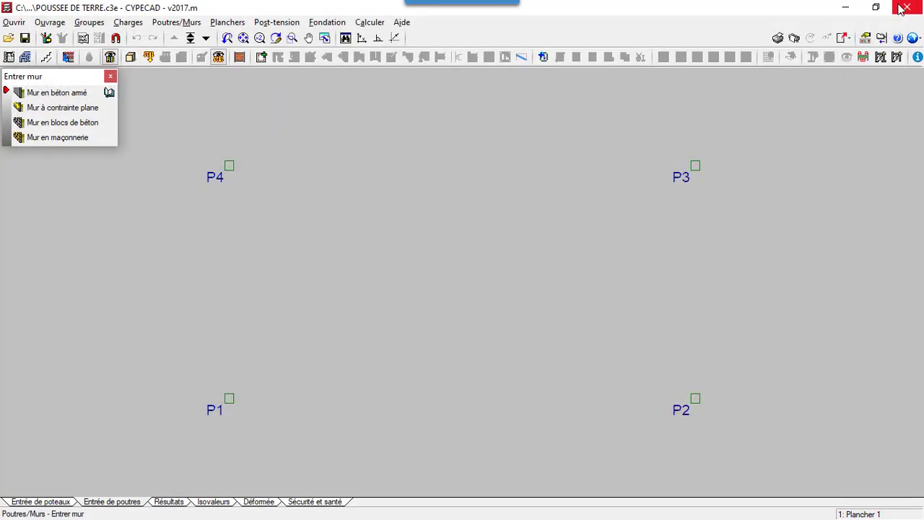
# Define a reinforced concrete wall M1 with a left and a right thickness of 0.15 m at Plancher 1.
pyautogui.click(44, 92)
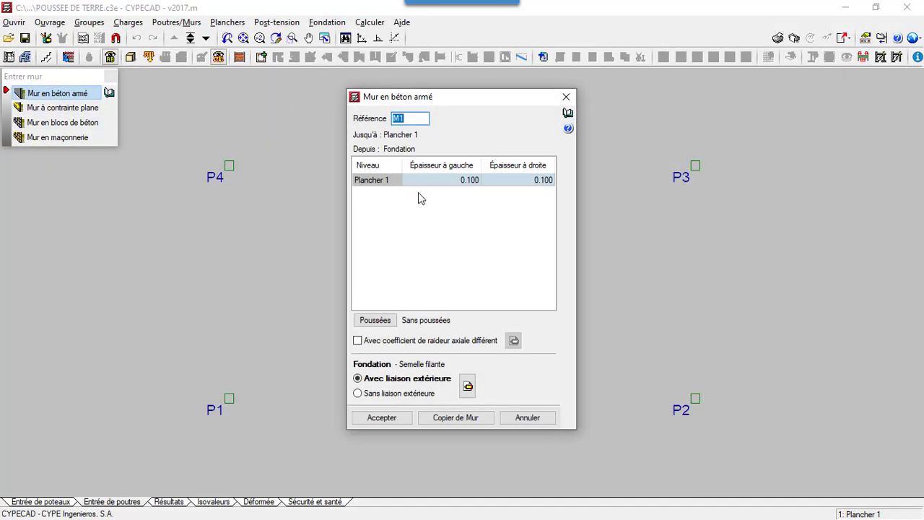
pyautogui.click(475, 185)
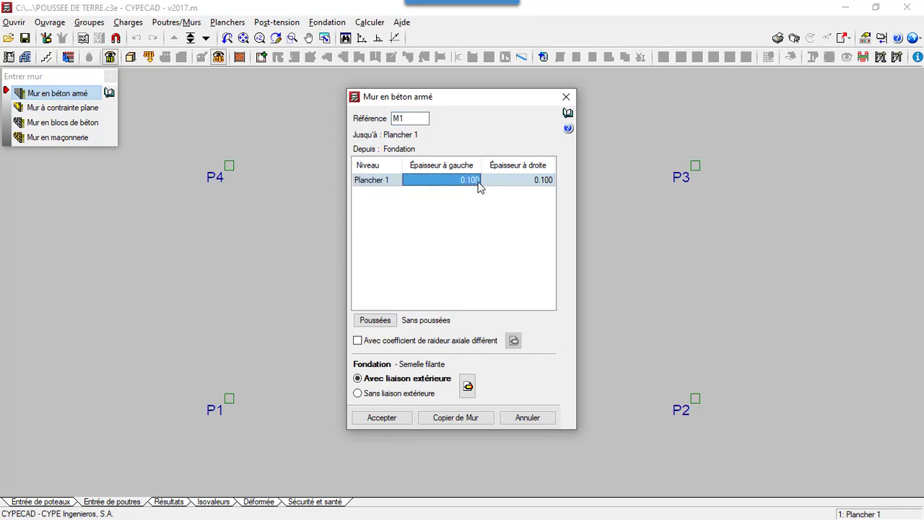
pyautogui.click(479, 185)
pyautogui.click(451, 182)
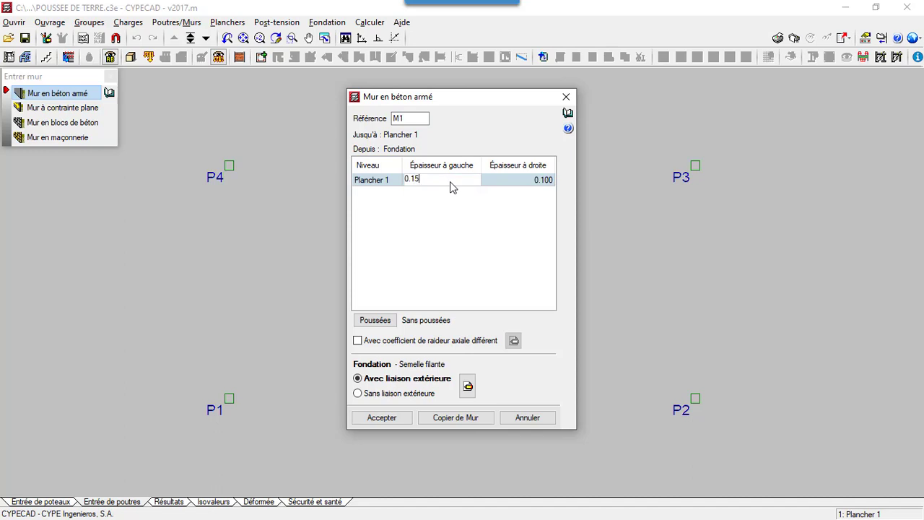
pyautogui.click(554, 184)
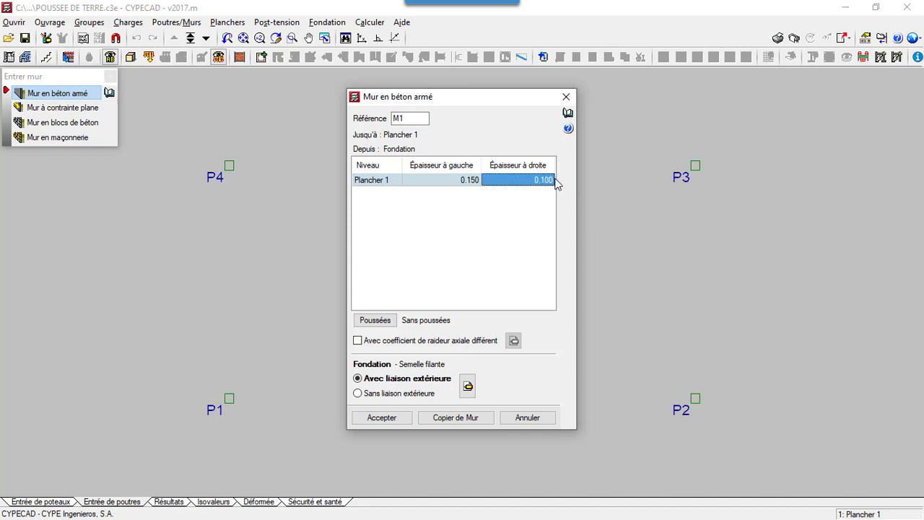
pyautogui.click(555, 183)
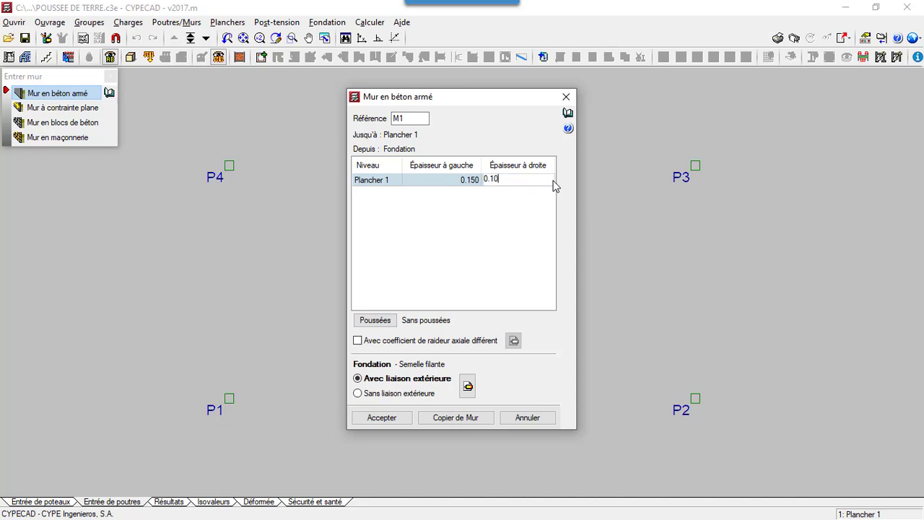
pyautogui.write('0.15')
pyautogui.press('Return')
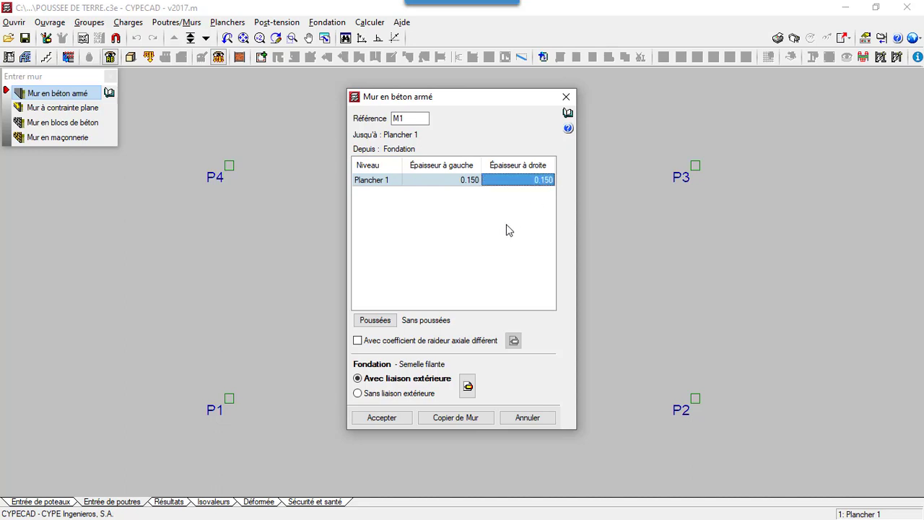
# Add an earth pressure to the wall with backfill up to elevation 0.00 m.
pyautogui.click(385, 321)
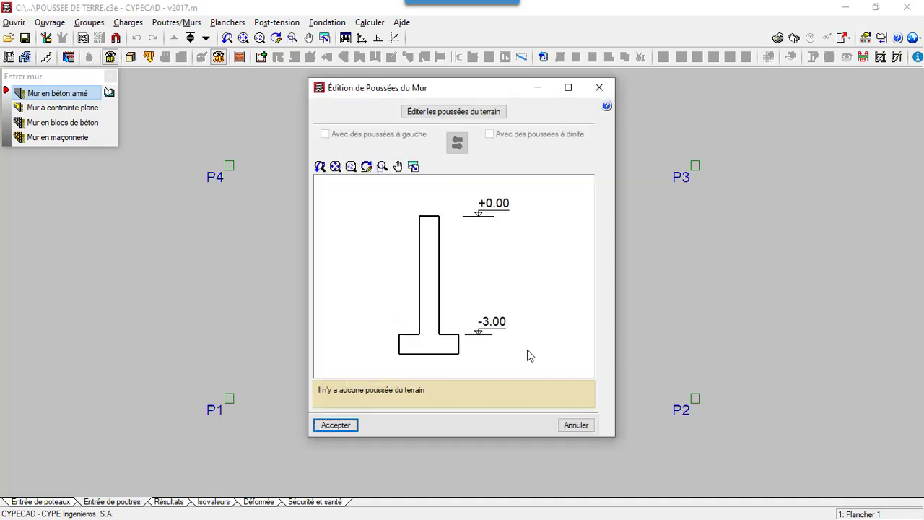
pyautogui.click(466, 118)
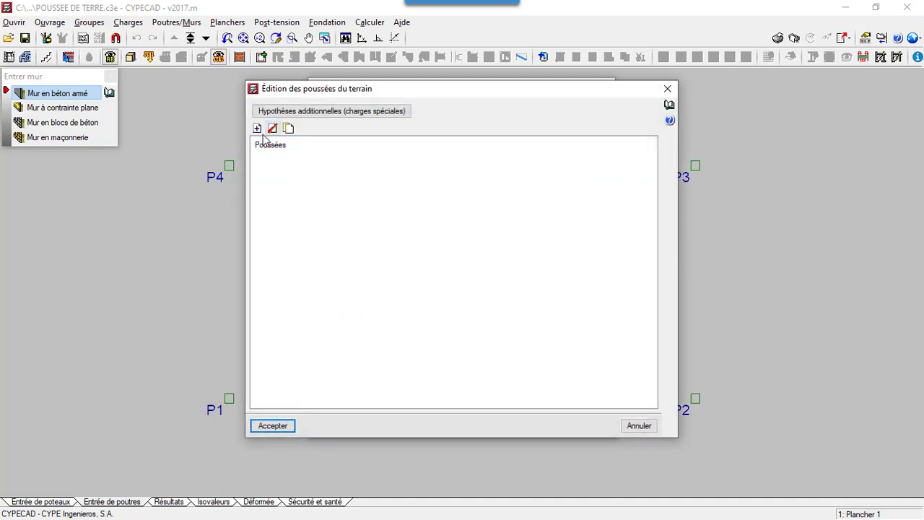
pyautogui.click(257, 128)
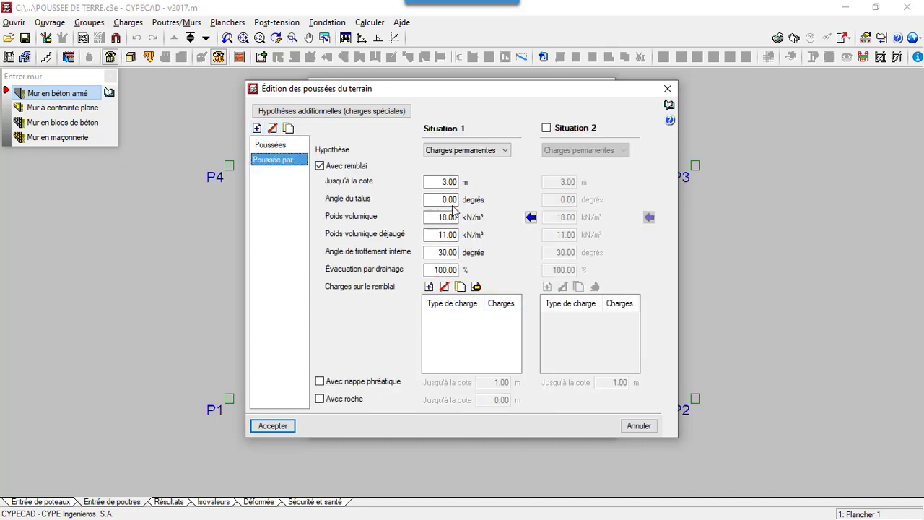
pyautogui.click(449, 182)
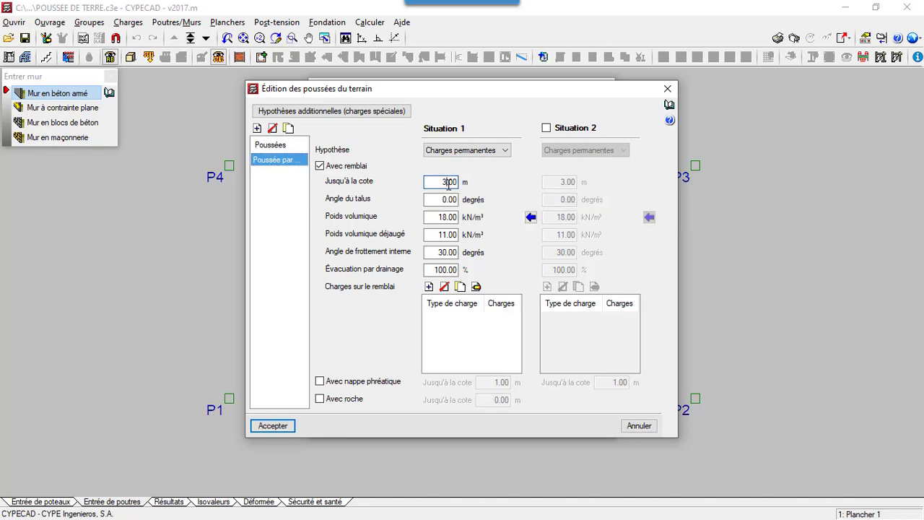
pyautogui.press('BackSpace')
# Import the usual soil values of Sable dense for the backfill in Situation 1.
pyautogui.click(531, 218)
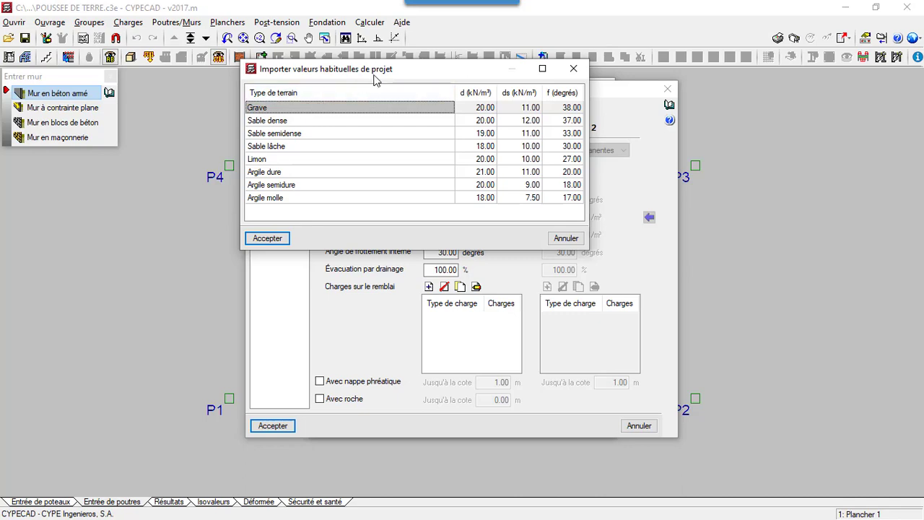
pyautogui.moveTo(370, 70); pyautogui.dragTo(323, 267)
pyautogui.moveTo(321, 312); pyautogui.dragTo(347, 97)
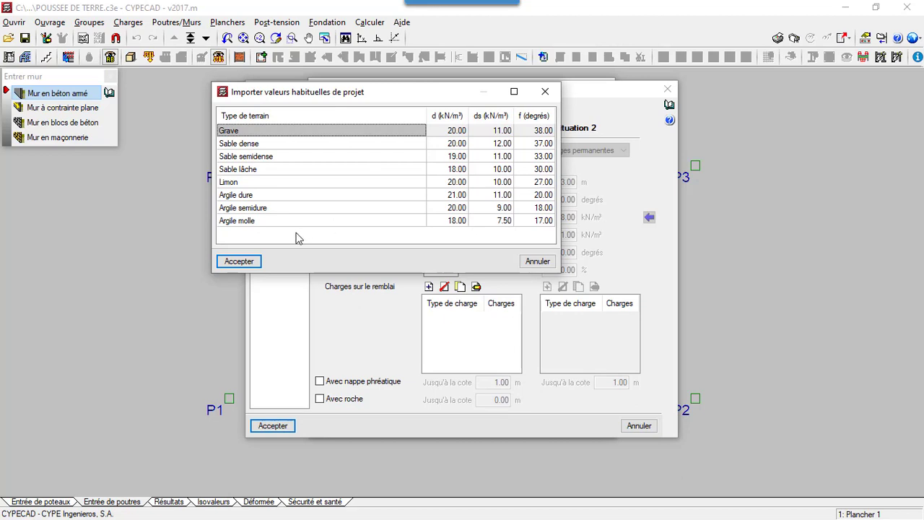
pyautogui.click(253, 145)
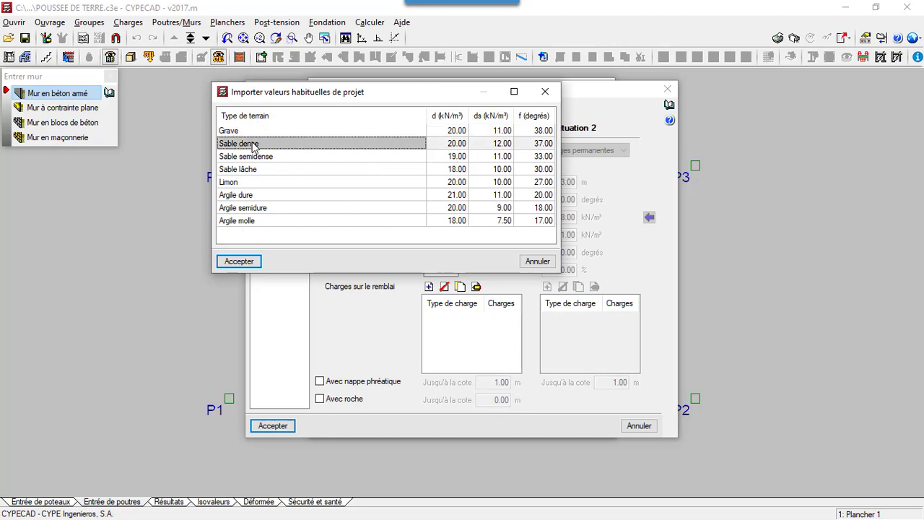
pyautogui.doubleClick(254, 145)
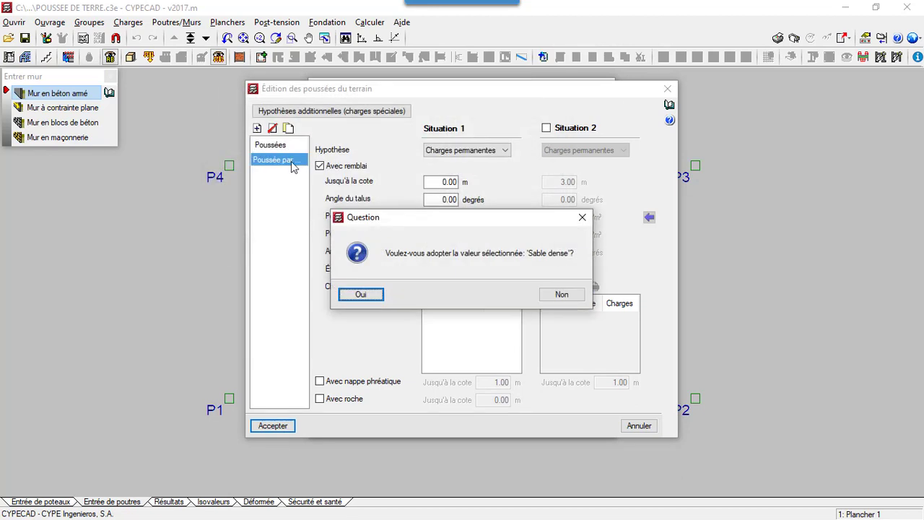
pyautogui.click(369, 302)
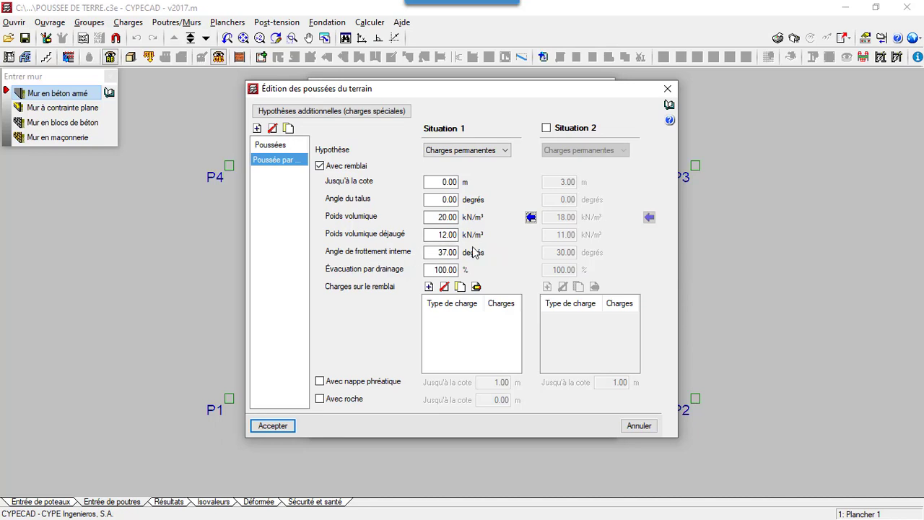
# Add a uniform load of 10 kN/m² on the backfill and open it for editing.
pyautogui.moveTo(482, 273)
pyautogui.click(429, 288)
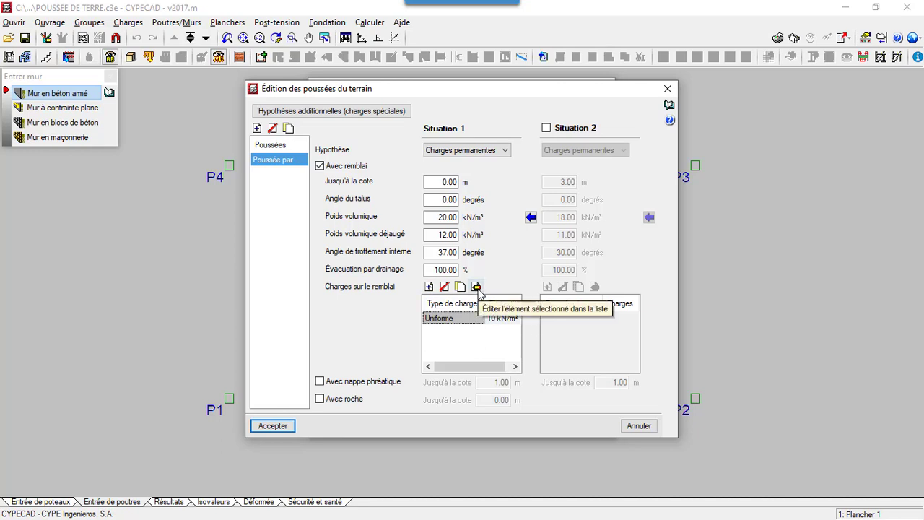
pyautogui.click(477, 287)
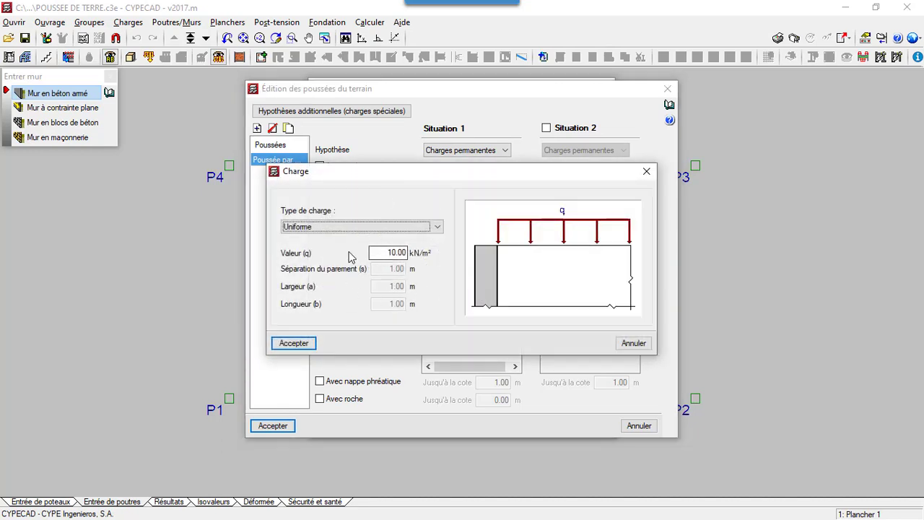
# Preview the En bande, En ligne and Ponctuelle types for the backfill load, discarding the changes.
pyautogui.click(438, 227)
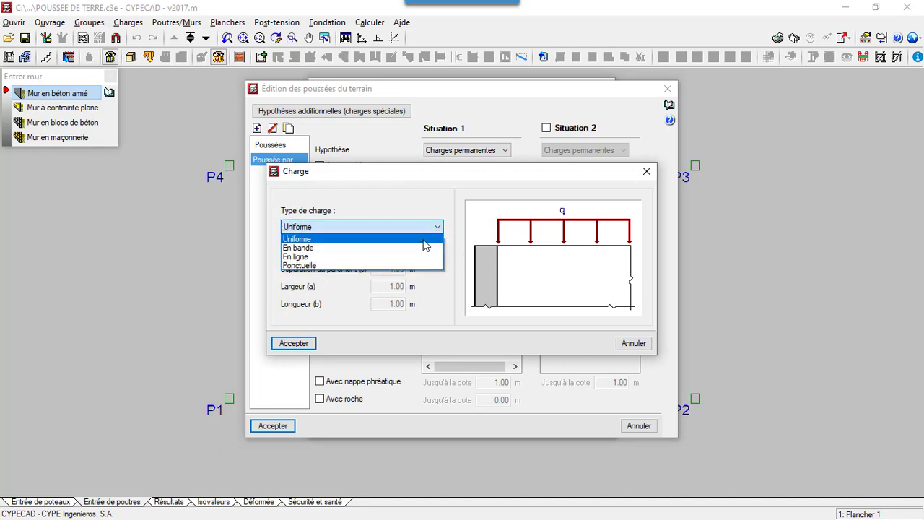
pyautogui.click(417, 255)
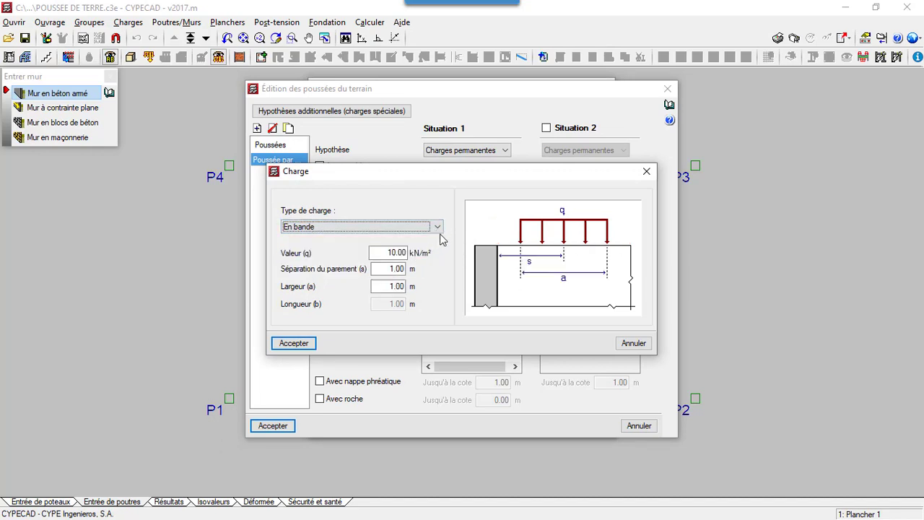
pyautogui.click(439, 227)
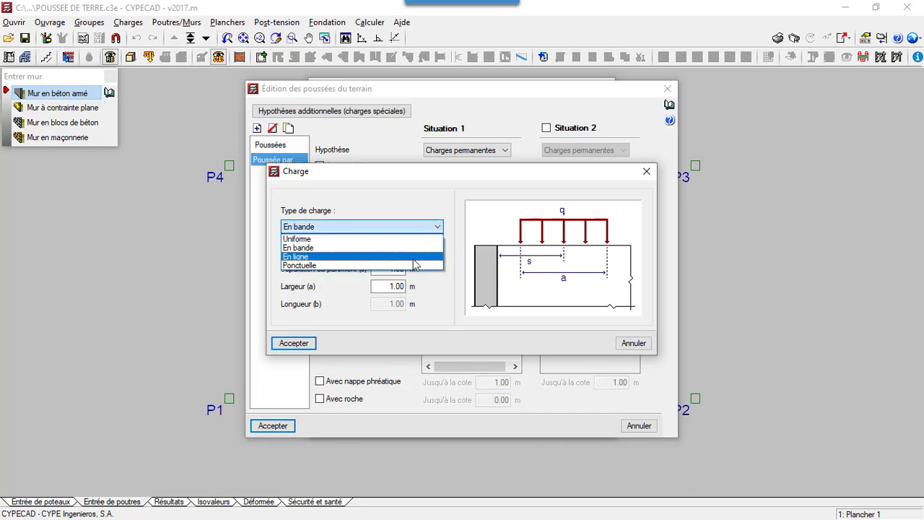
pyautogui.click(416, 260)
pyautogui.click(439, 228)
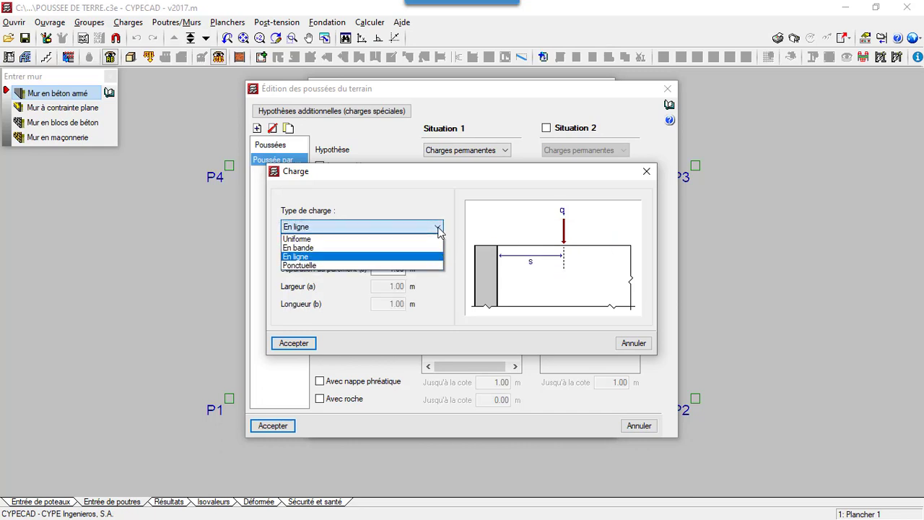
pyautogui.click(408, 267)
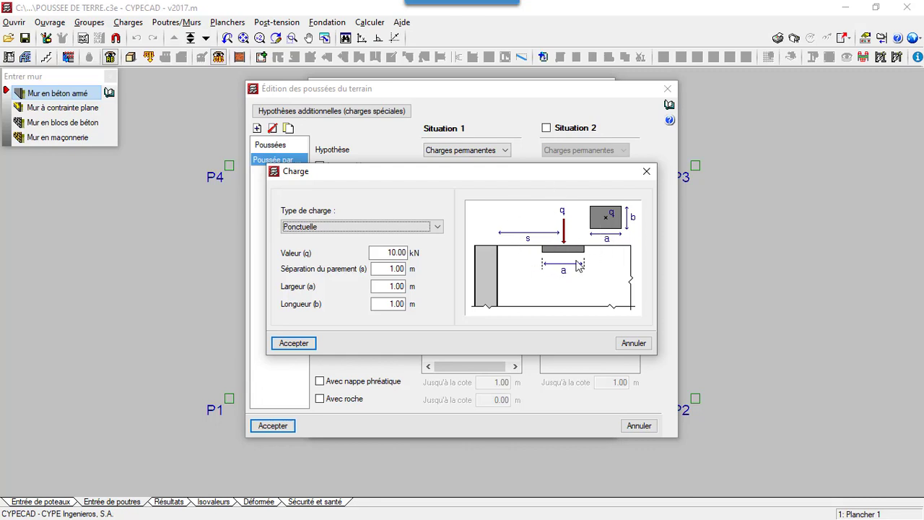
pyautogui.click(641, 177)
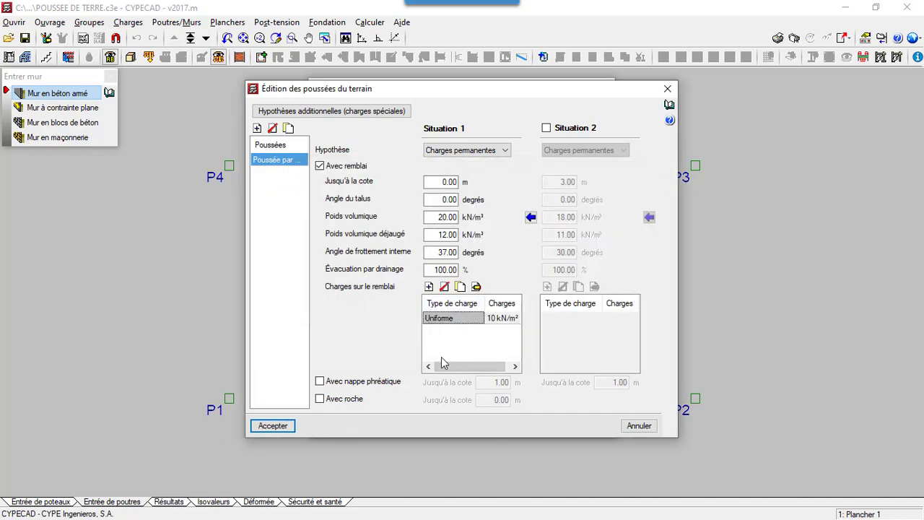
# Add a water table up to elevation -2.00 m in Situation 1 and apply the default earth pressure to the wall's left side.
pyautogui.click(320, 383)
pyautogui.click(502, 382)
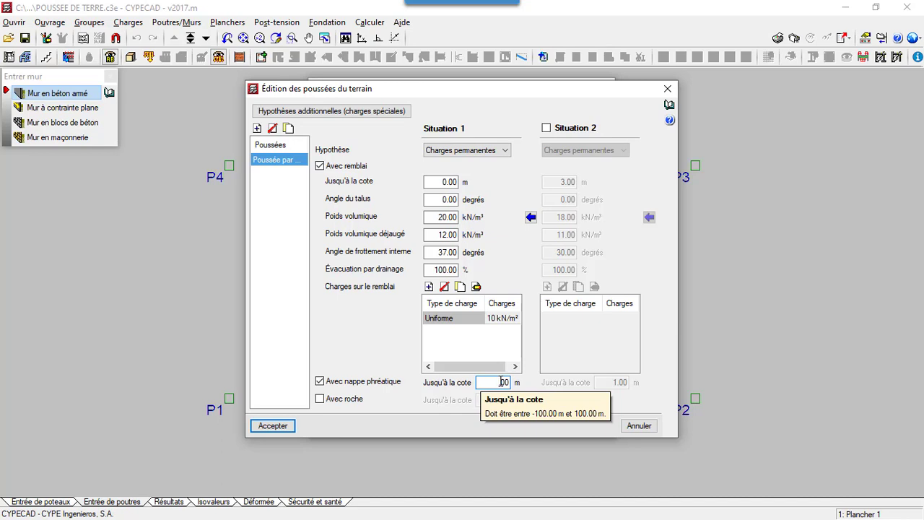
pyautogui.press('BackSpace')
pyautogui.write('-2')
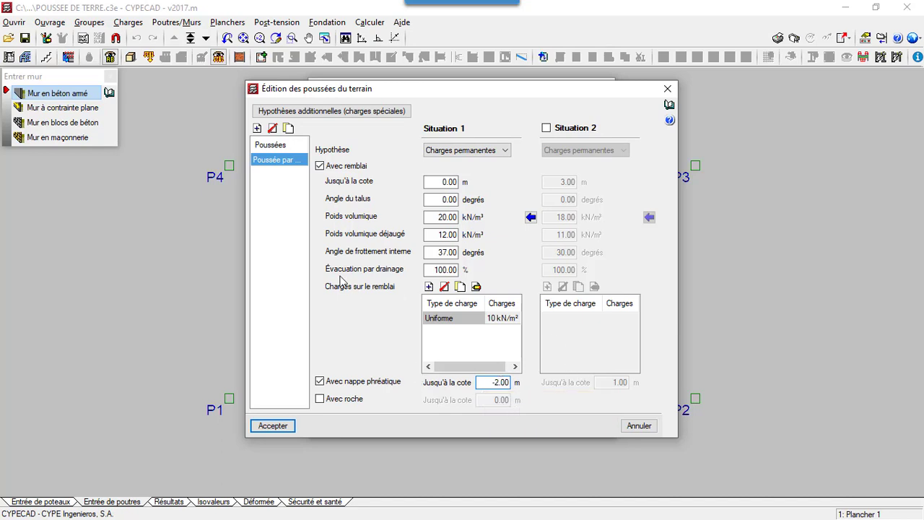
pyautogui.click(275, 426)
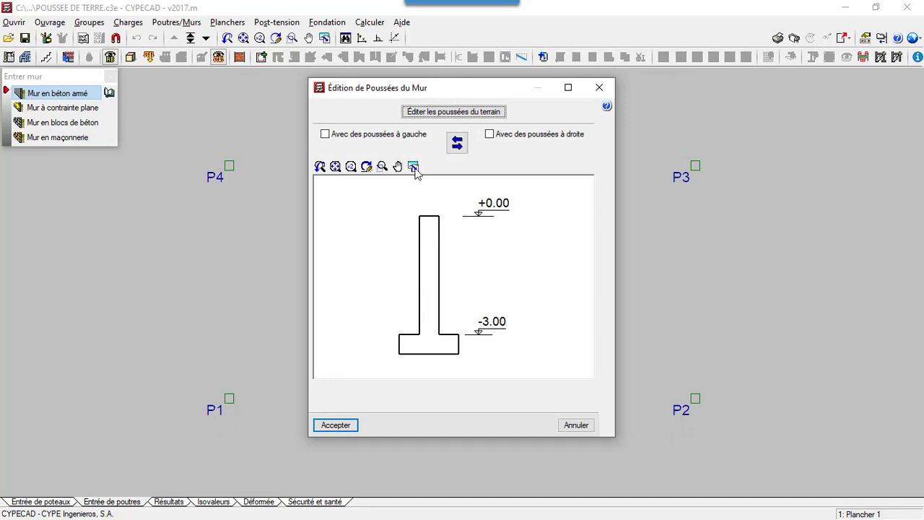
pyautogui.click(325, 134)
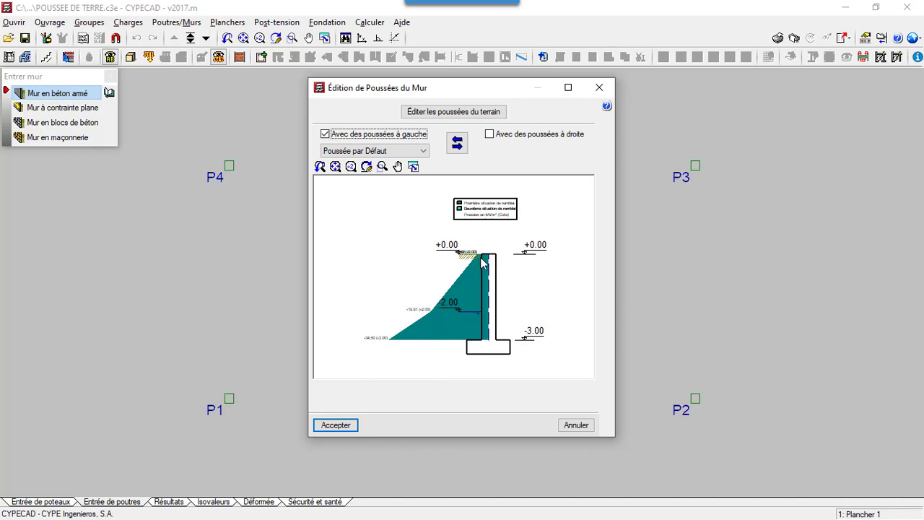
pyautogui.click(334, 426)
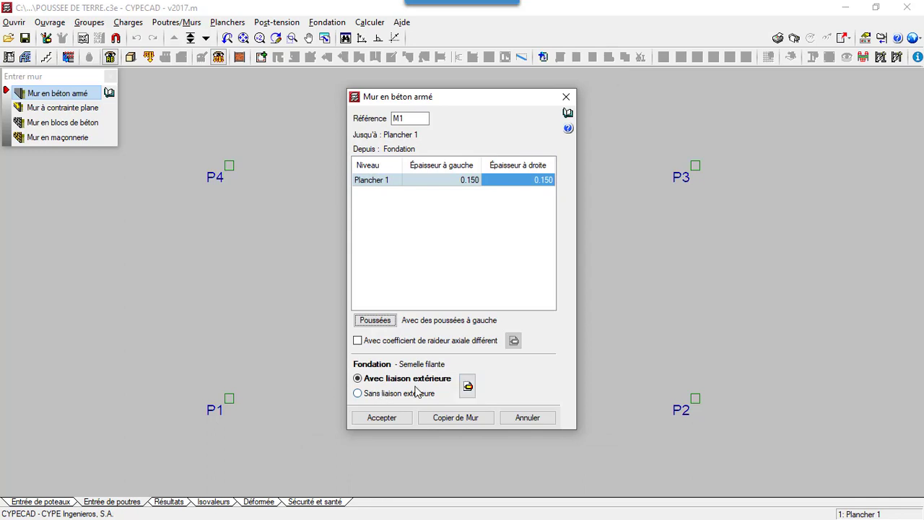
# Set the wall foundation to a Longrine without external fixity, using the usual Sable dense soil values, and validate the wall definition.
pyautogui.click(362, 397)
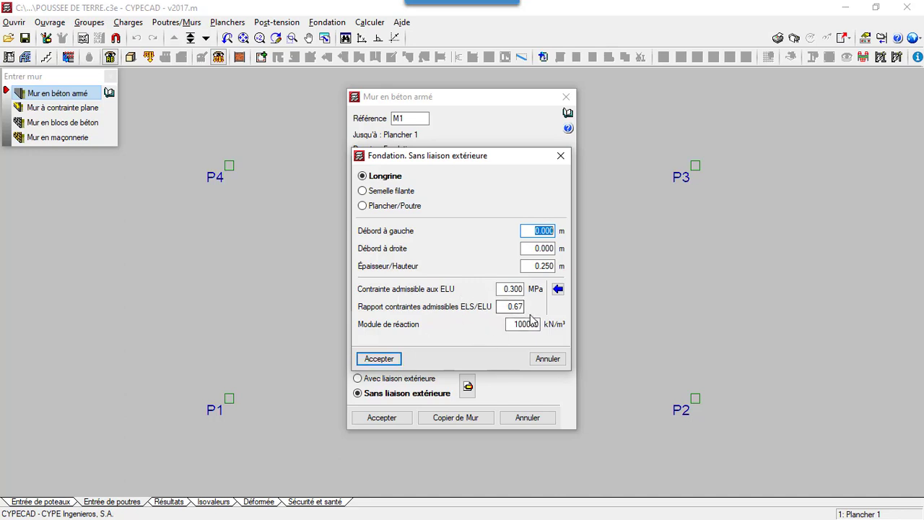
pyautogui.click(558, 289)
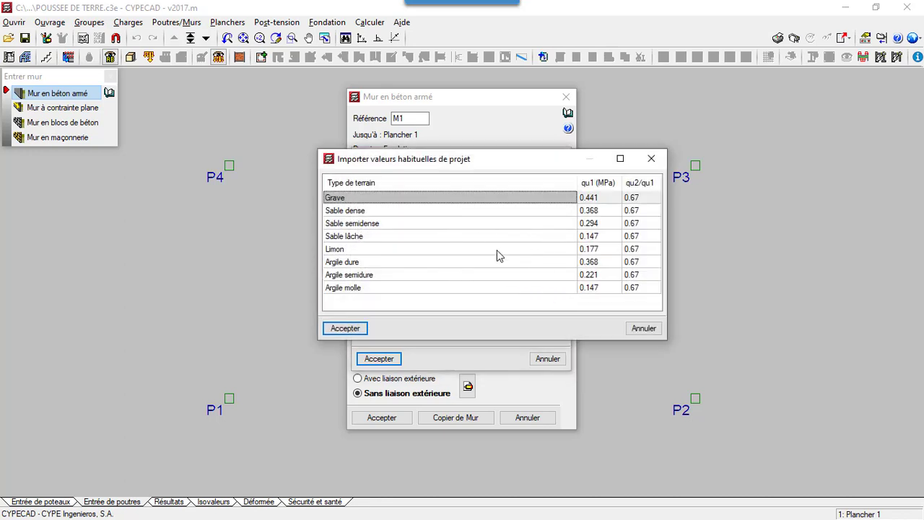
pyautogui.click(366, 210)
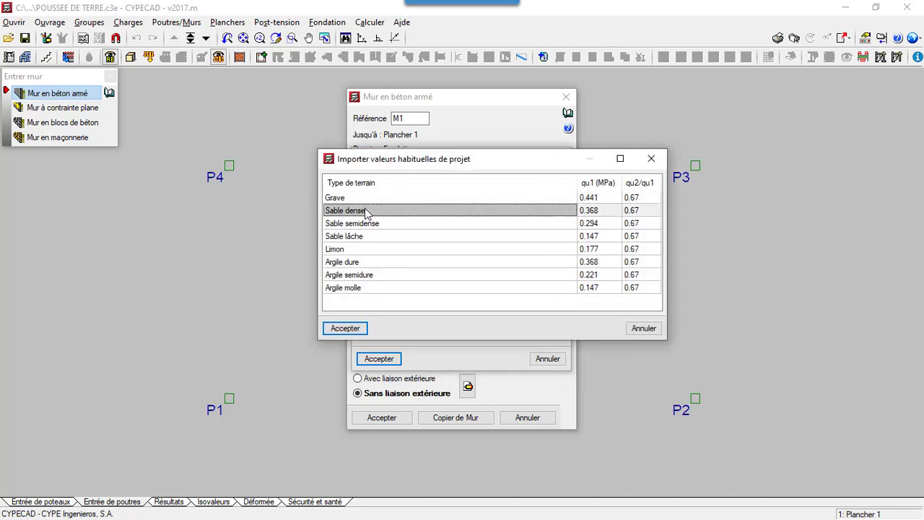
pyautogui.click(351, 328)
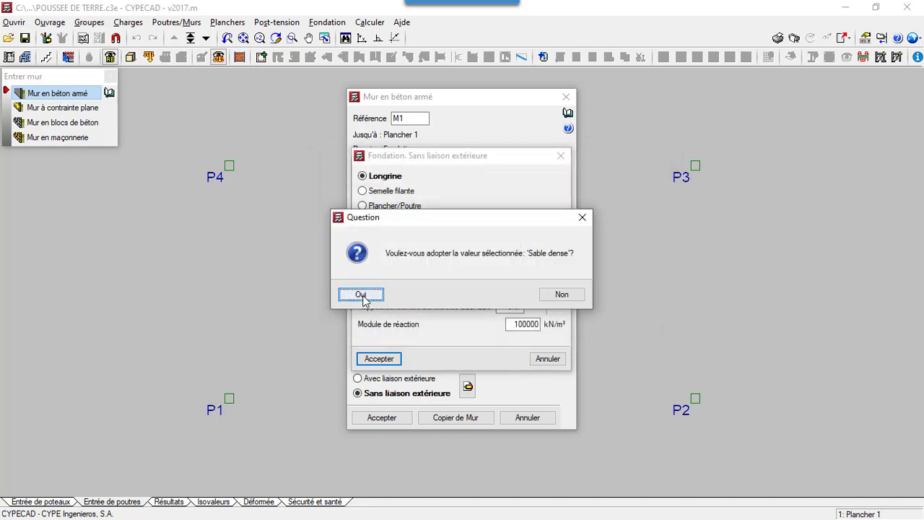
pyautogui.click(361, 296)
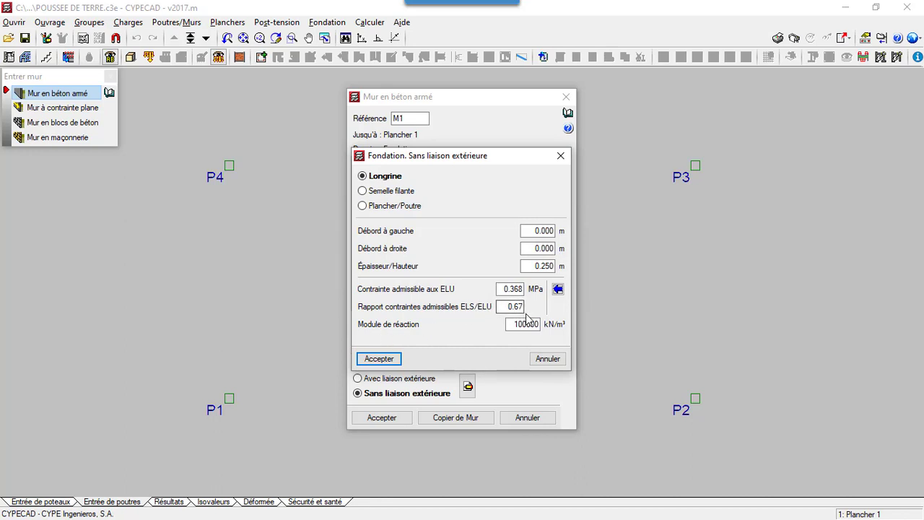
pyautogui.click(380, 359)
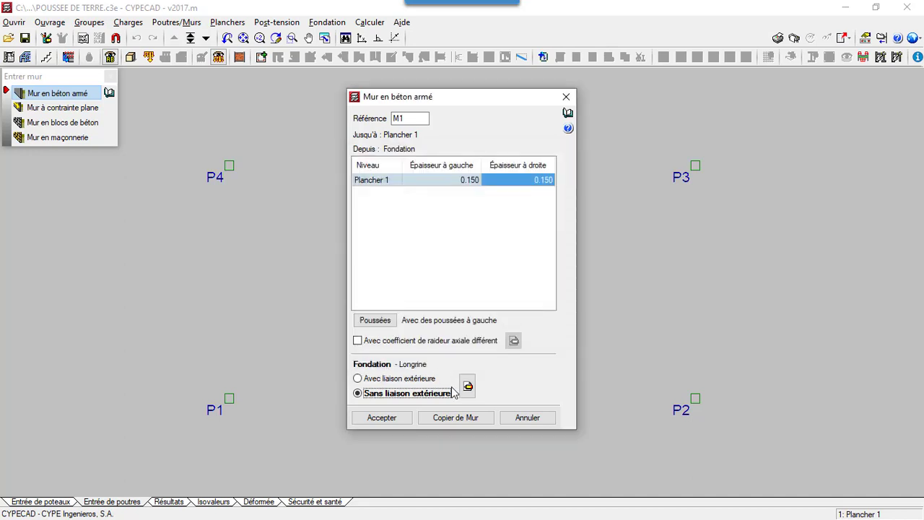
pyautogui.click(394, 423)
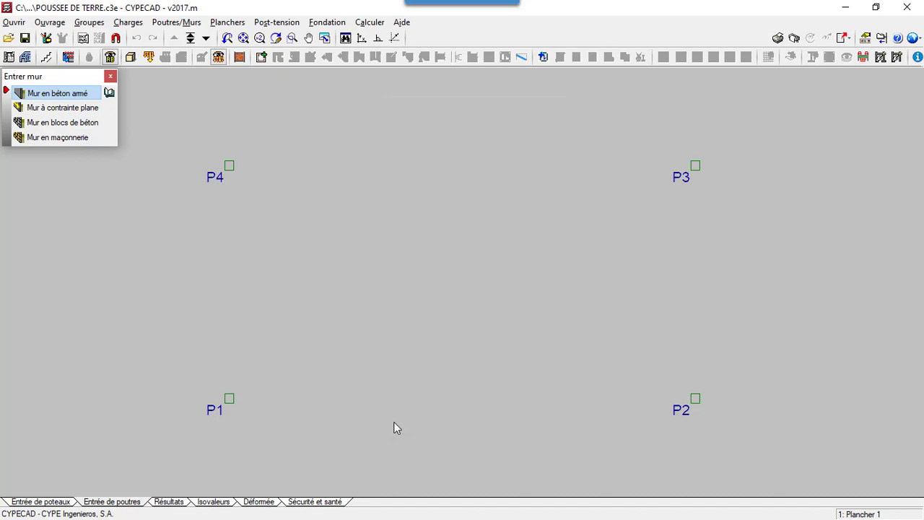
# Draw the reinforced concrete walls as a closed rectangle through columns P1, P4, P3 and P2, back to P1.
pyautogui.click(229, 399)
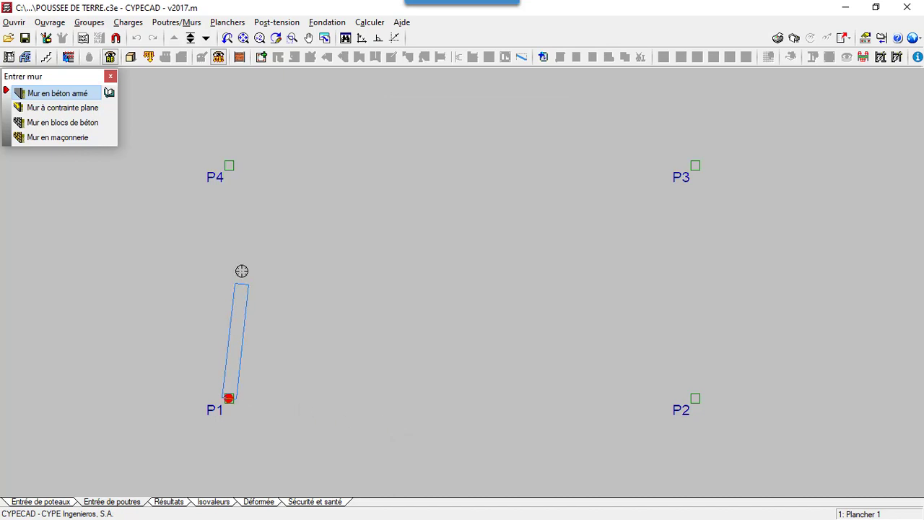
pyautogui.click(229, 165)
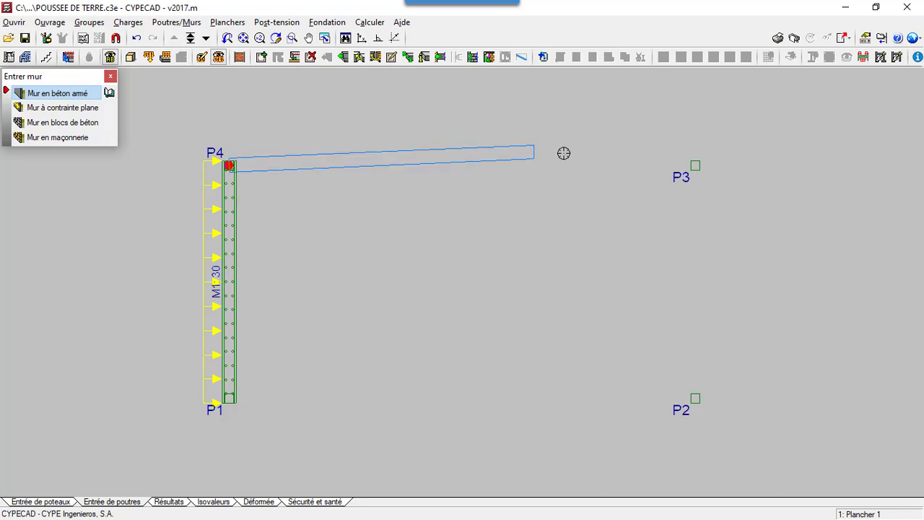
pyautogui.click(695, 166)
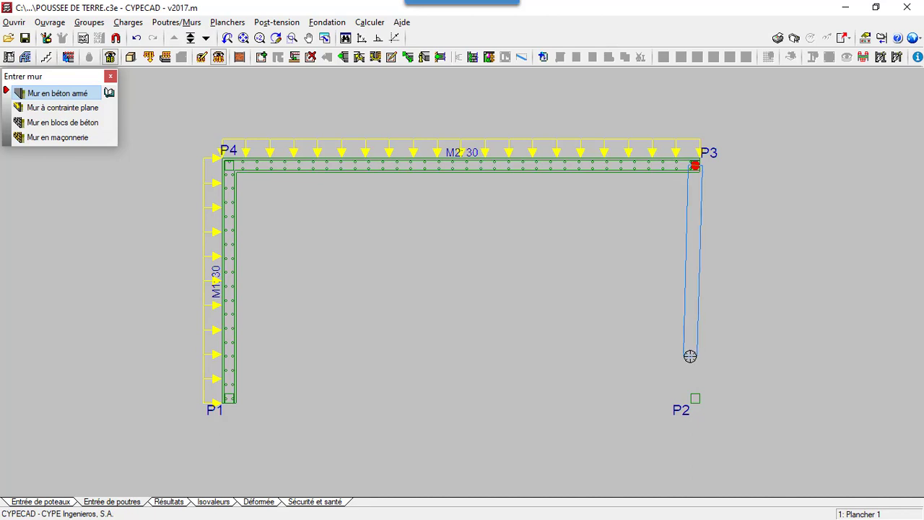
pyautogui.click(694, 398)
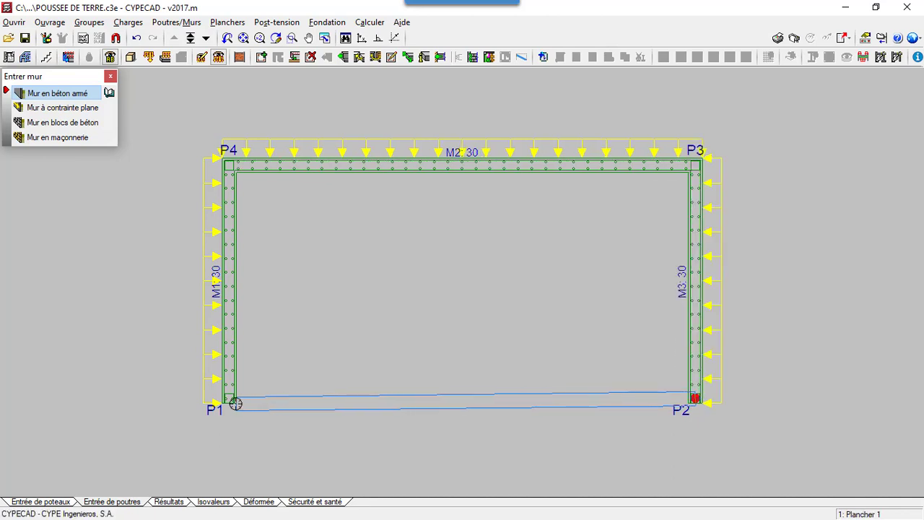
pyautogui.click(229, 398)
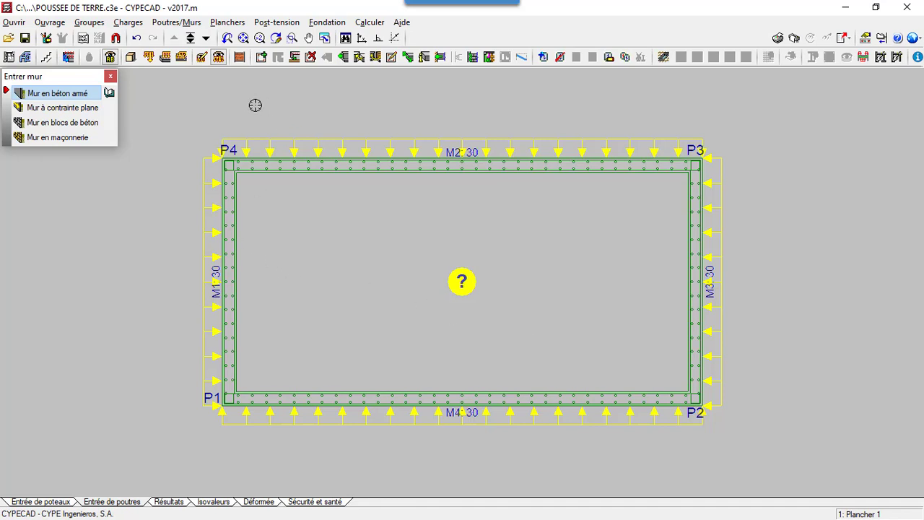
# Start a new slab in the Fondation group as a Radier with a thickness of 25 cm.
pyautogui.click(206, 38)
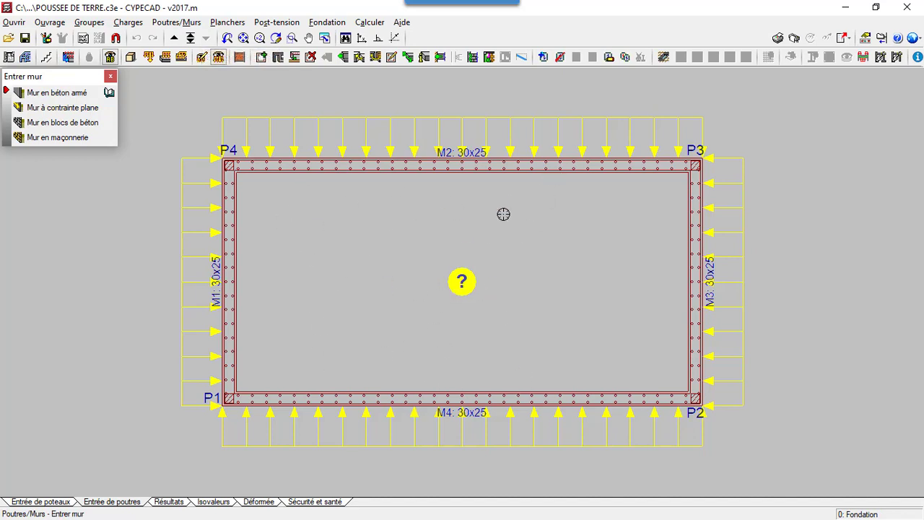
pyautogui.click(543, 58)
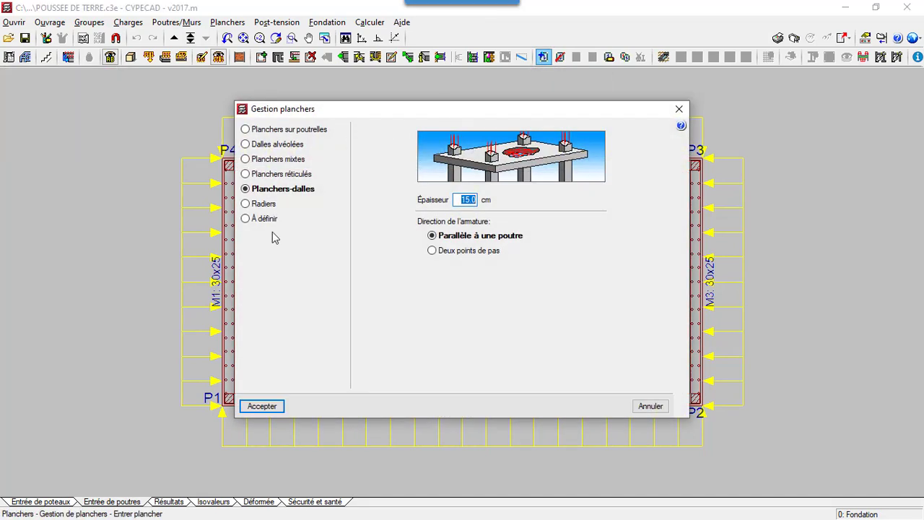
pyautogui.click(253, 205)
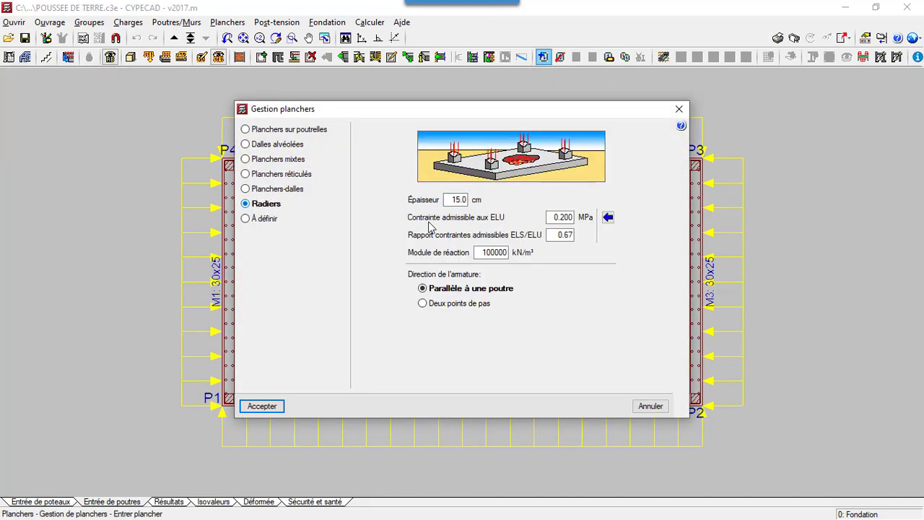
pyautogui.click(460, 200)
pyautogui.press('BackSpace')
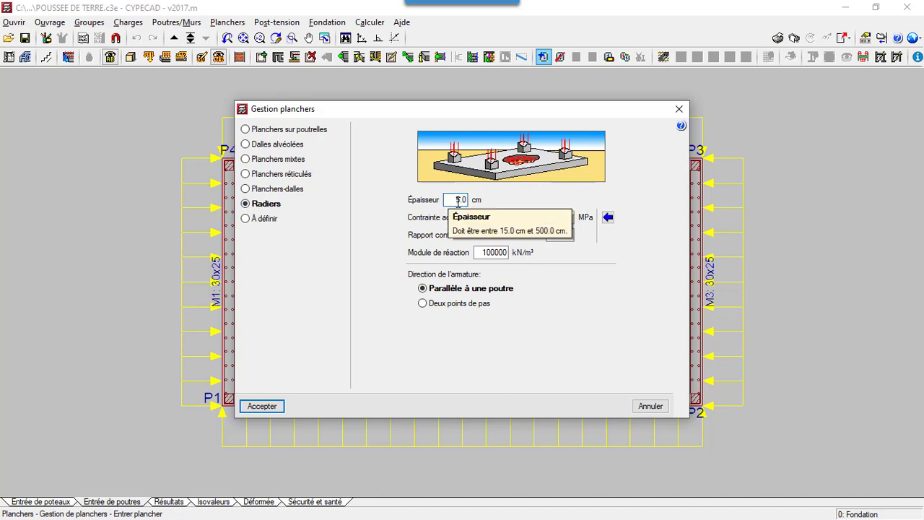
pyautogui.write('2')
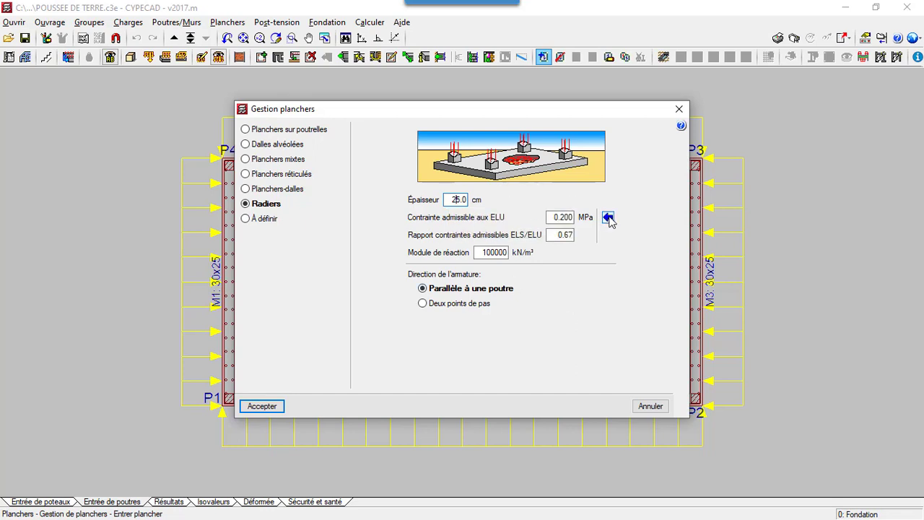
# Import the usual Sable dense soil values for the raft and place it inside the four walls, with reinforcement parallel to a beam.
pyautogui.click(608, 217)
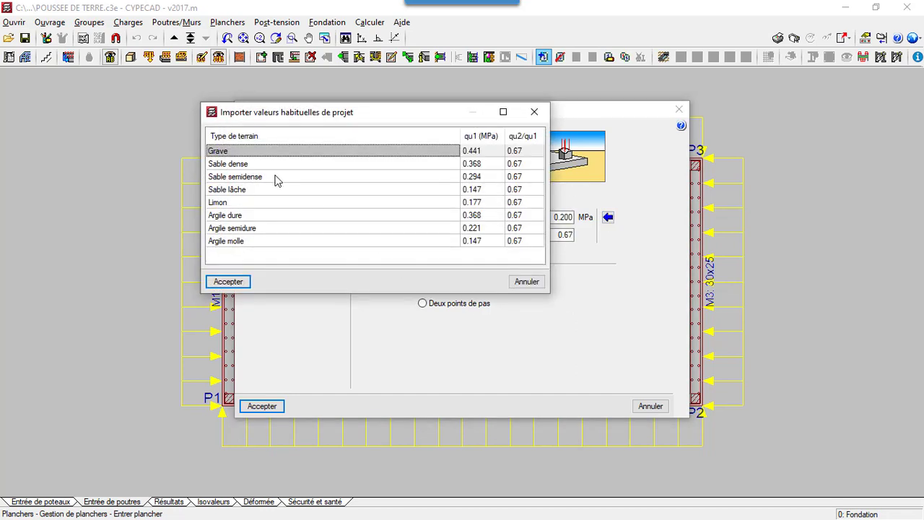
pyautogui.click(249, 164)
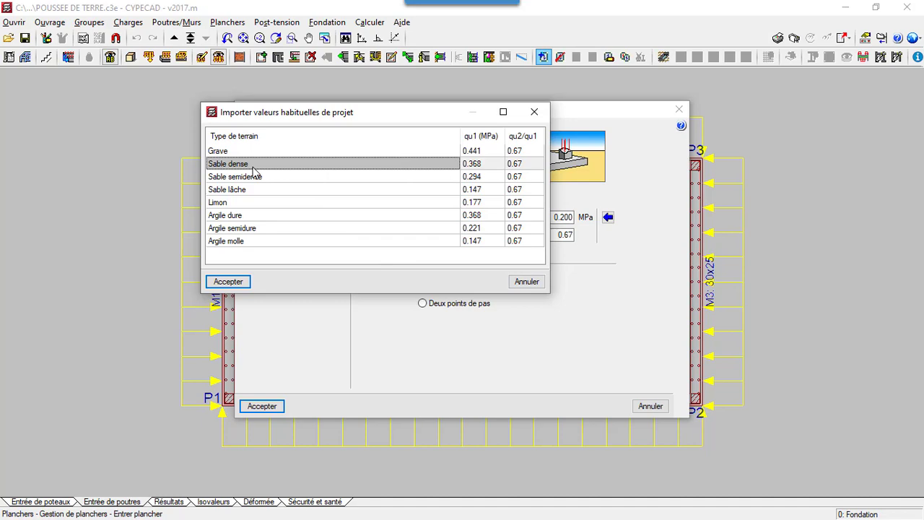
pyautogui.click(246, 282)
pyautogui.click(360, 293)
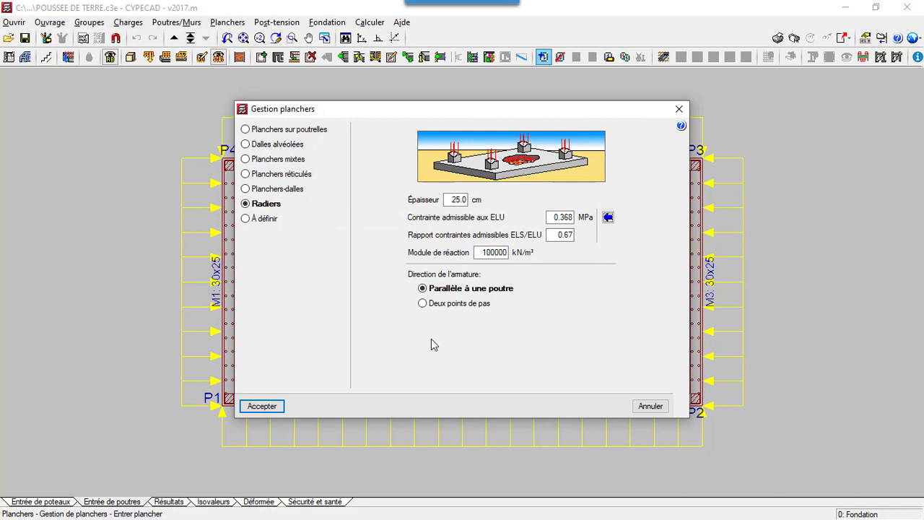
pyautogui.click(254, 408)
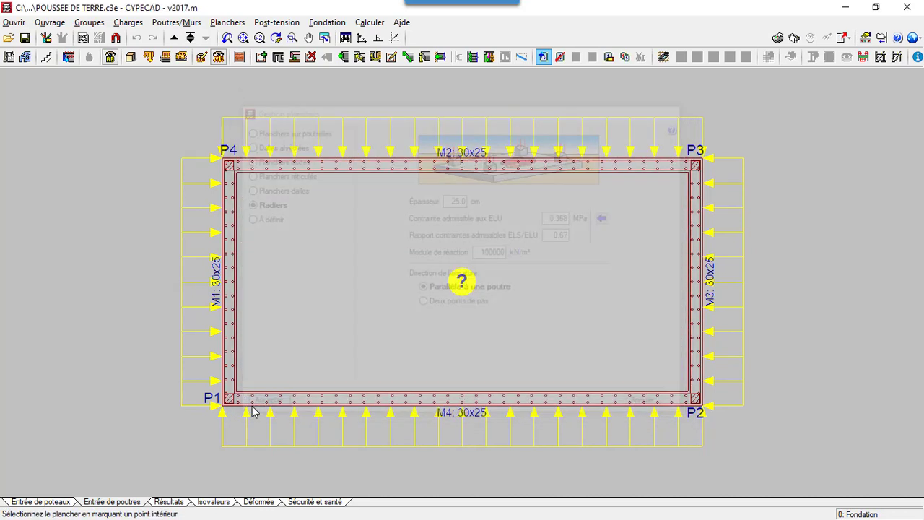
pyautogui.click(475, 304)
pyautogui.click(476, 303)
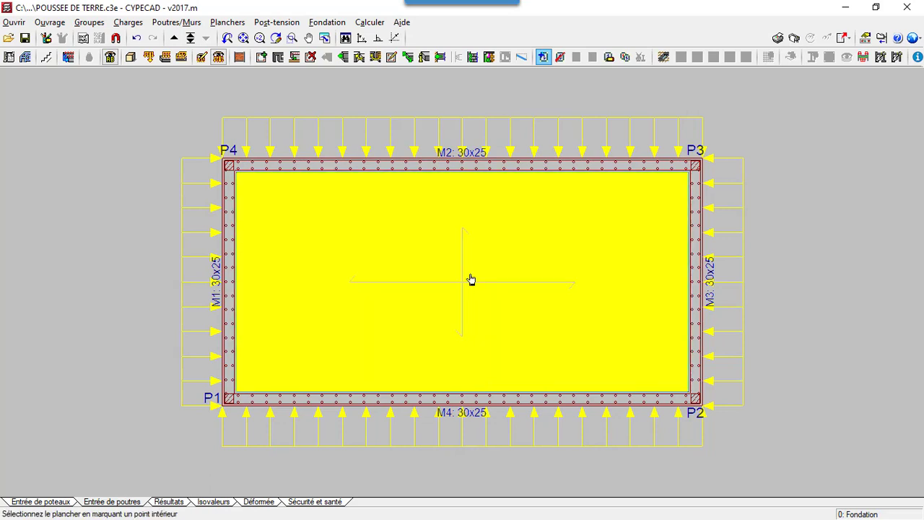
# Examine the 3D model of the basement walls and raft, and close it.
pyautogui.click(131, 58)
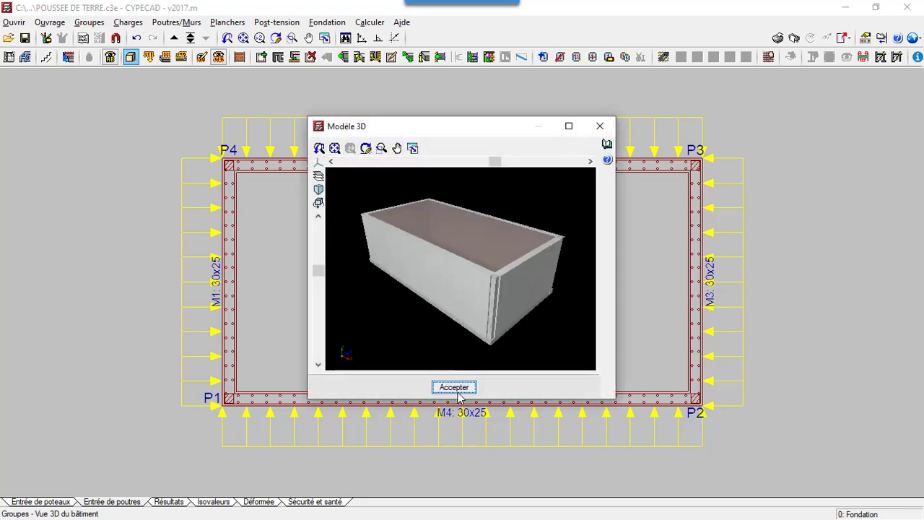
pyautogui.click(456, 388)
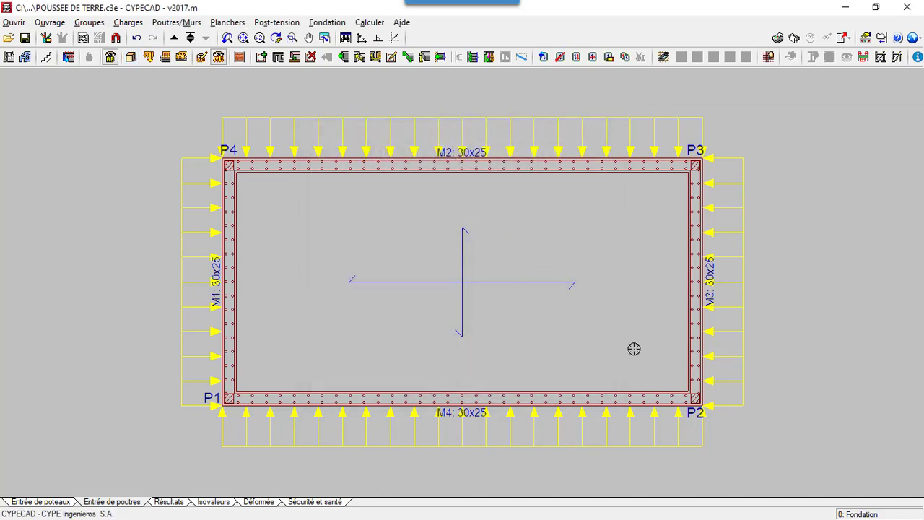
# Try to calculate the project with its foundation and dismiss the incident report.
pyautogui.click(370, 23)
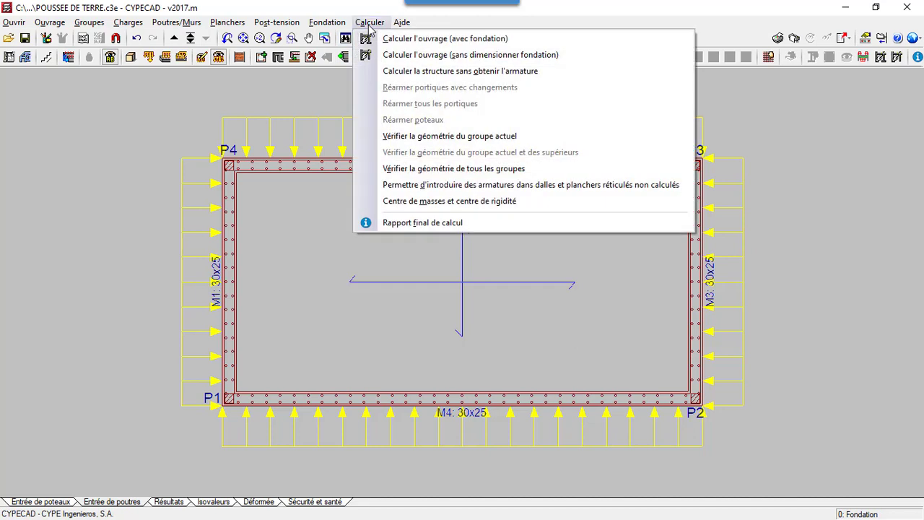
pyautogui.click(404, 38)
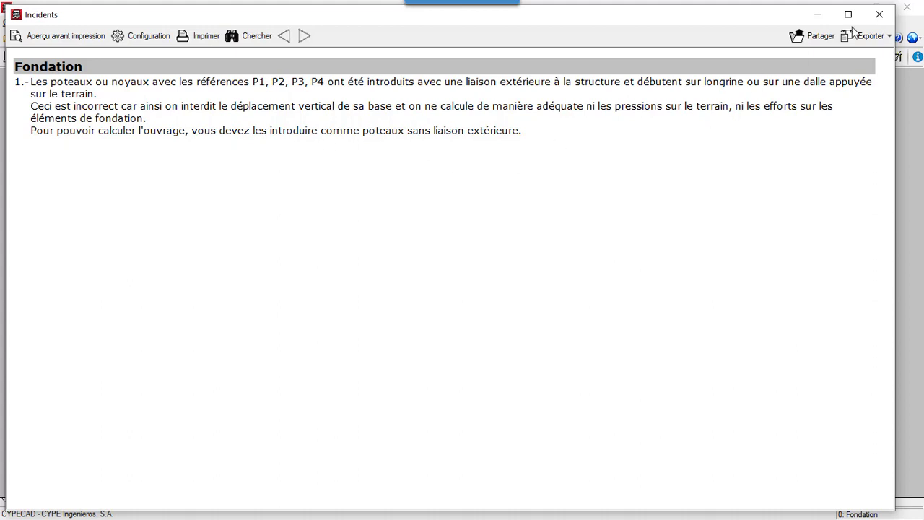
pyautogui.click(881, 15)
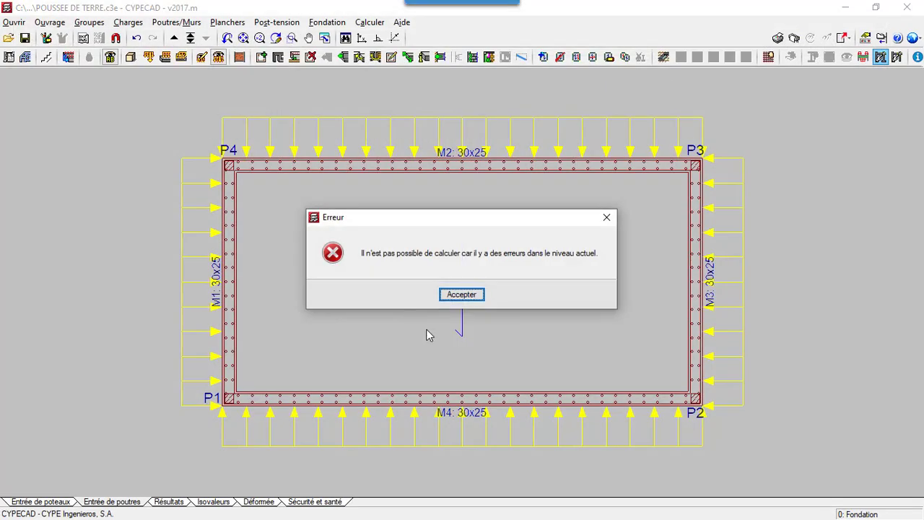
pyautogui.click(462, 295)
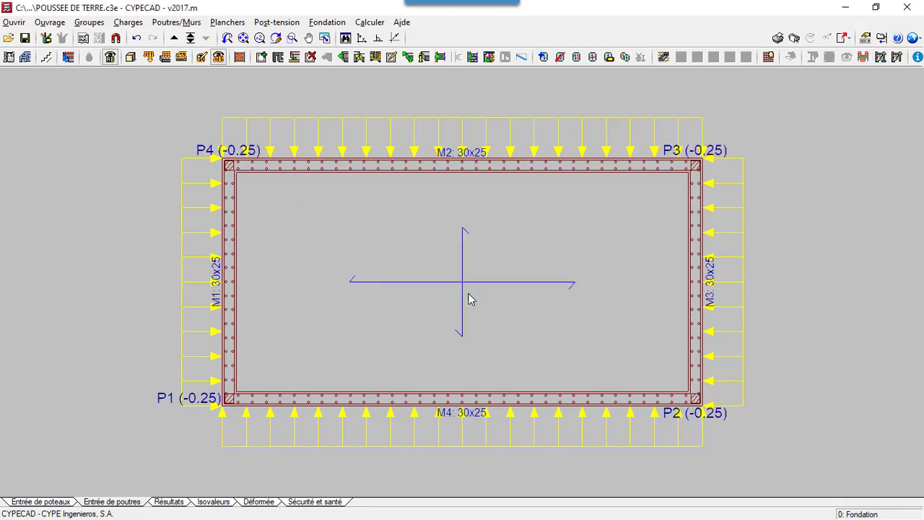
# Delete the four columns P4, P1, P3 and P2 in the column entry.
pyautogui.click(44, 503)
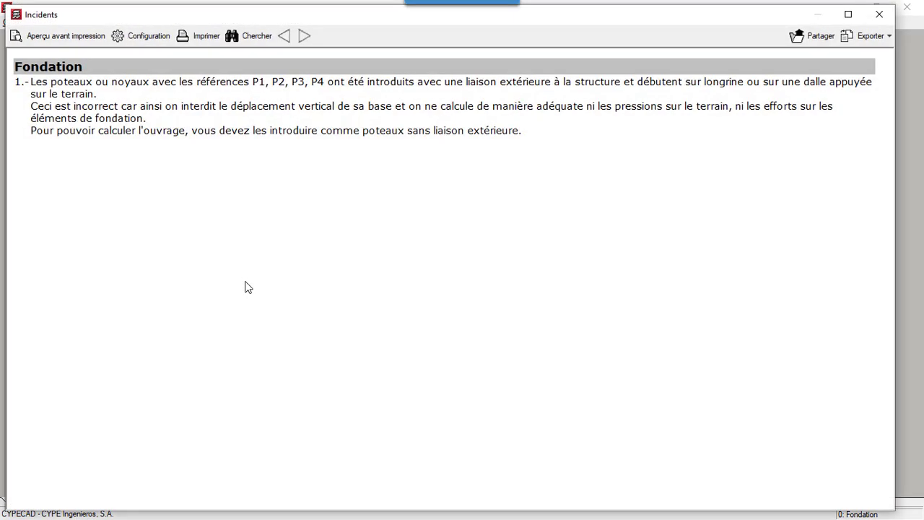
pyautogui.click(889, 19)
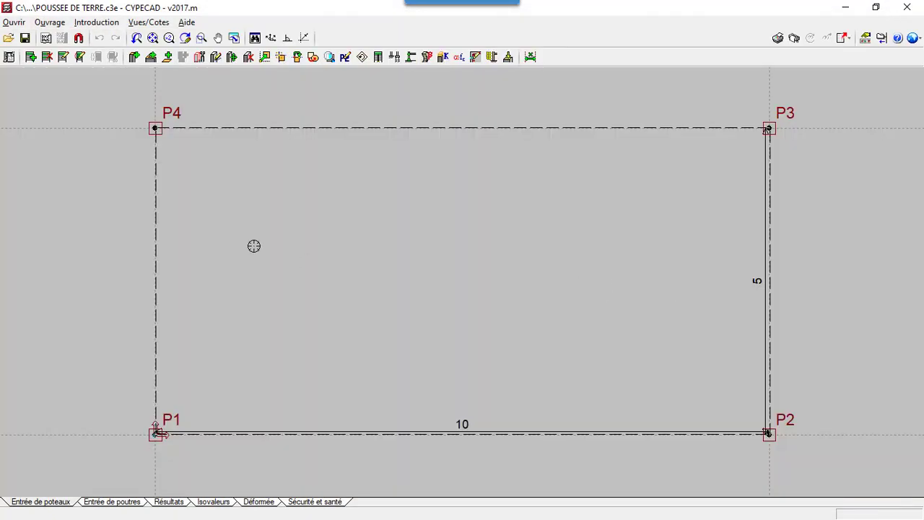
pyautogui.click(248, 58)
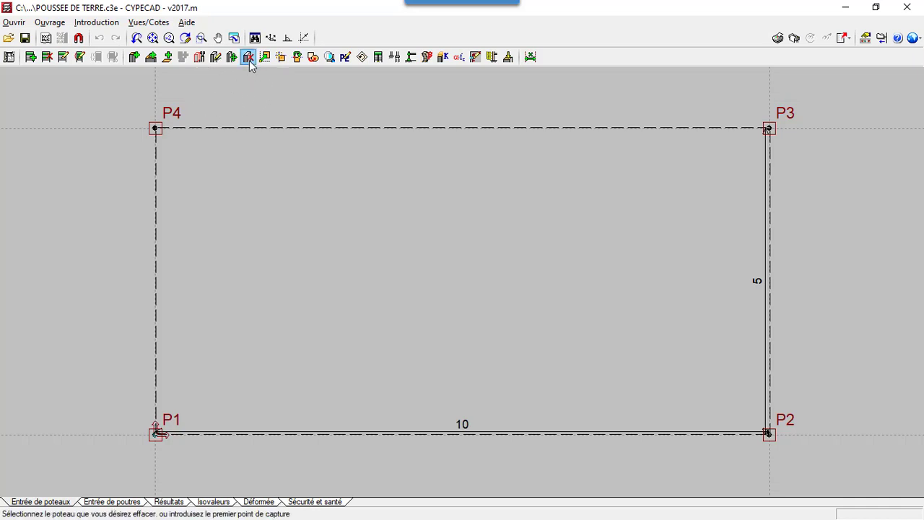
pyautogui.click(154, 131)
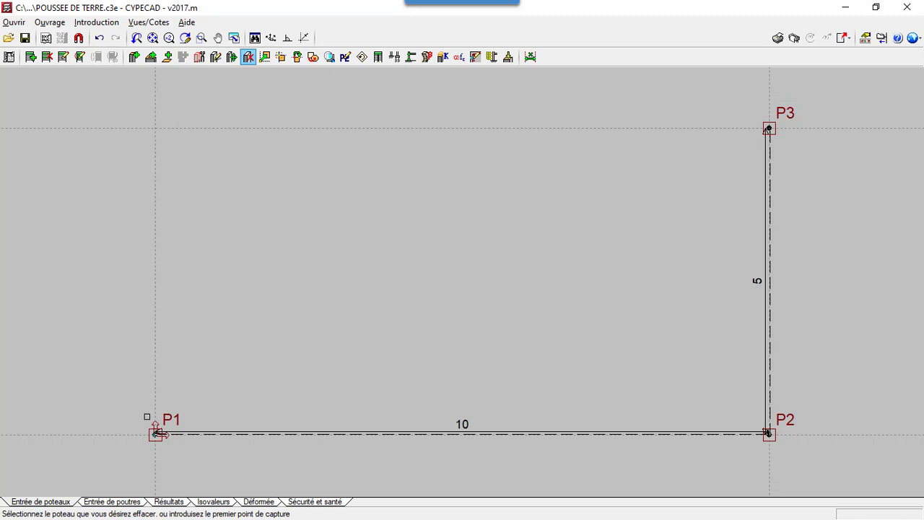
pyautogui.click(156, 433)
pyautogui.click(778, 132)
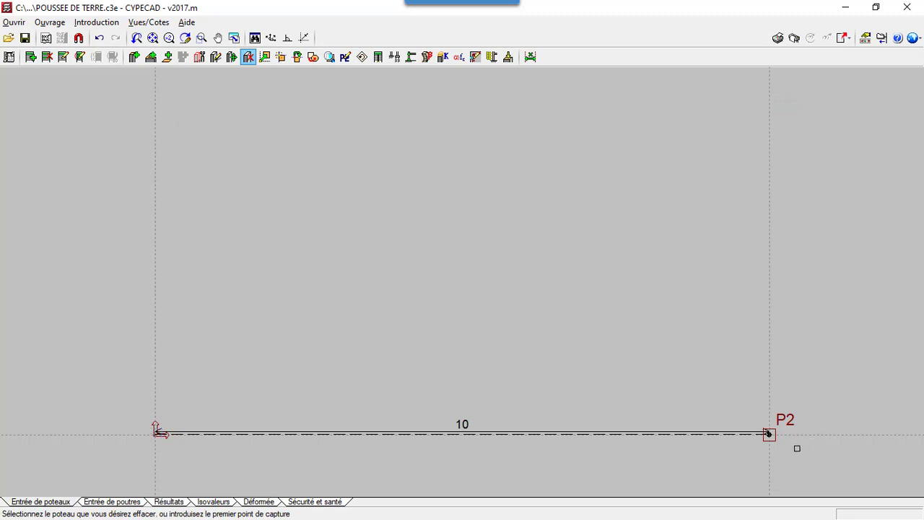
pyautogui.click(765, 448)
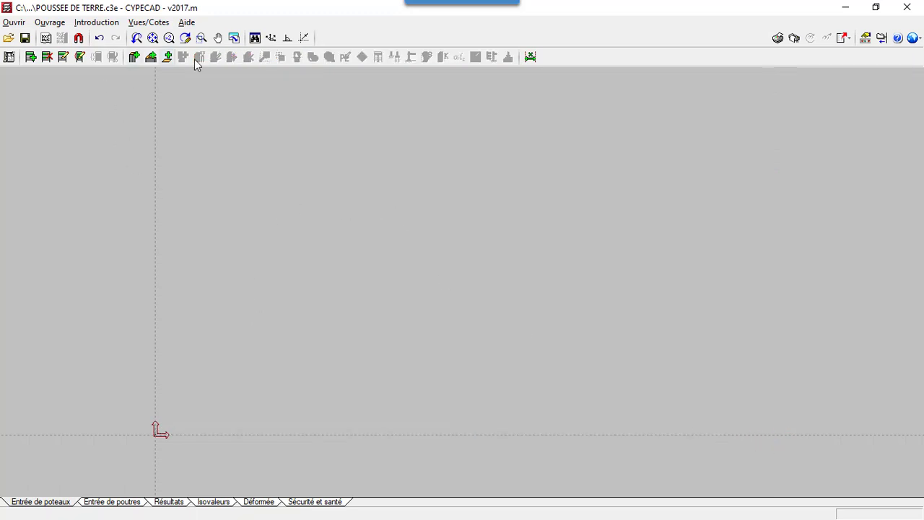
# Return to the beam entry and start calculating the project with its foundation, cancelling at the load question.
pyautogui.click(122, 503)
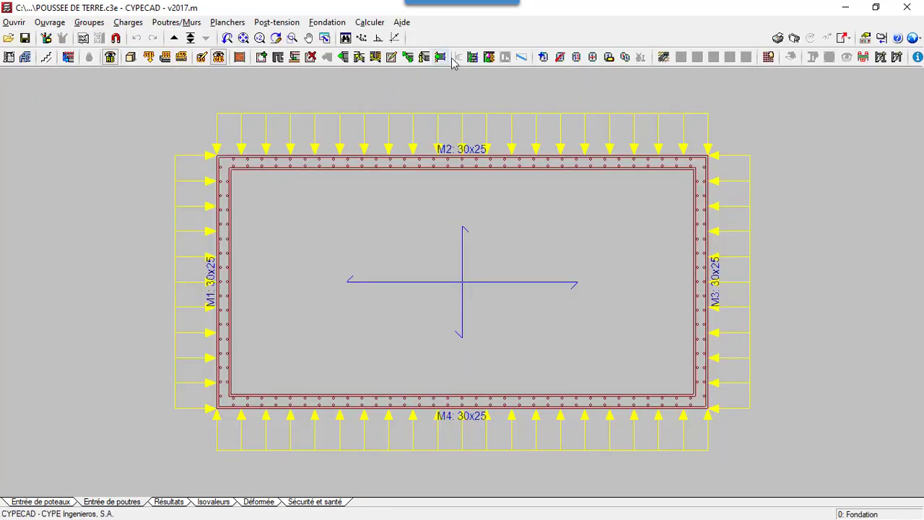
pyautogui.click(384, 24)
pyautogui.press('Right')
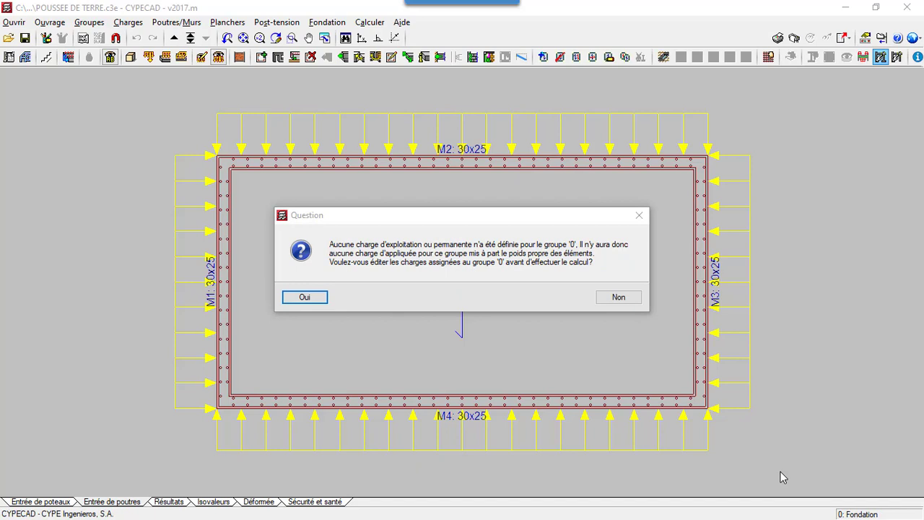
pyautogui.press('Escape')
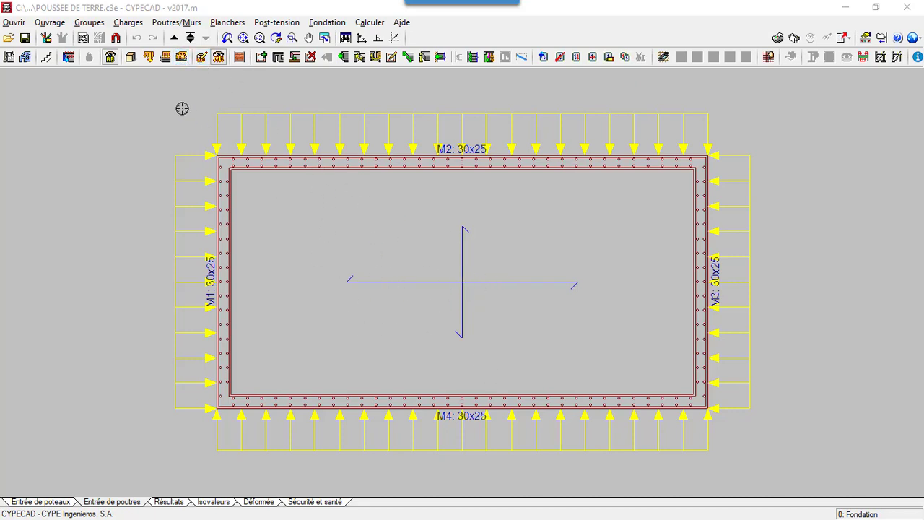
# Set the Fondation group's loads to Q 1.5 kN/m² and G 1.2 kN/m² through the calculation's load check, and close the incident report.
pyautogui.click(181, 58)
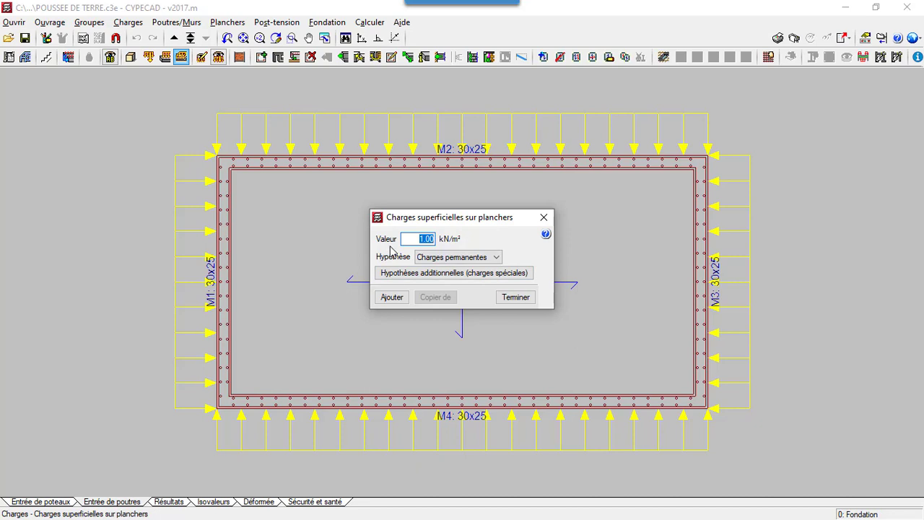
pyautogui.click(455, 280)
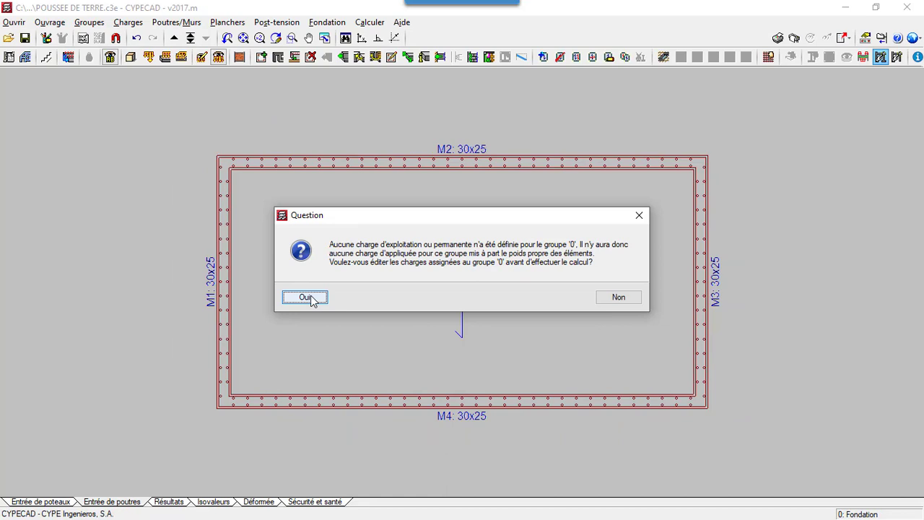
pyautogui.click(304, 298)
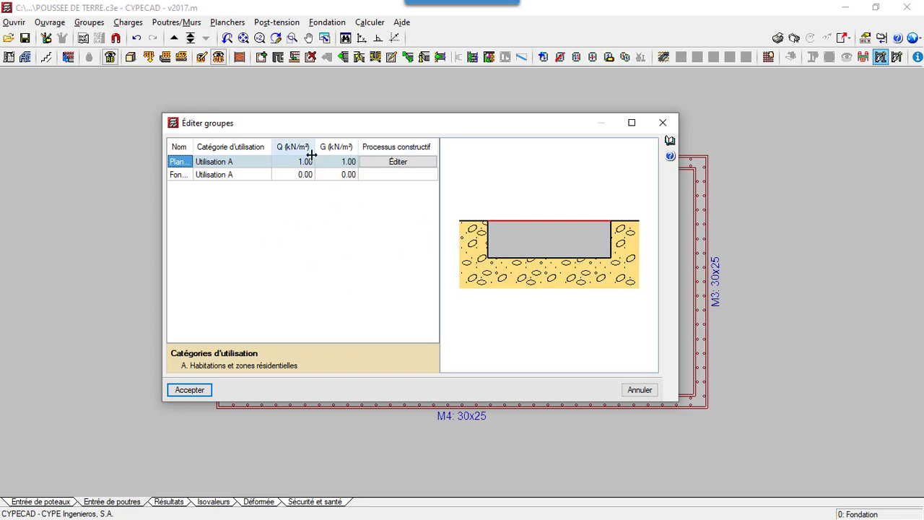
pyautogui.click(305, 181)
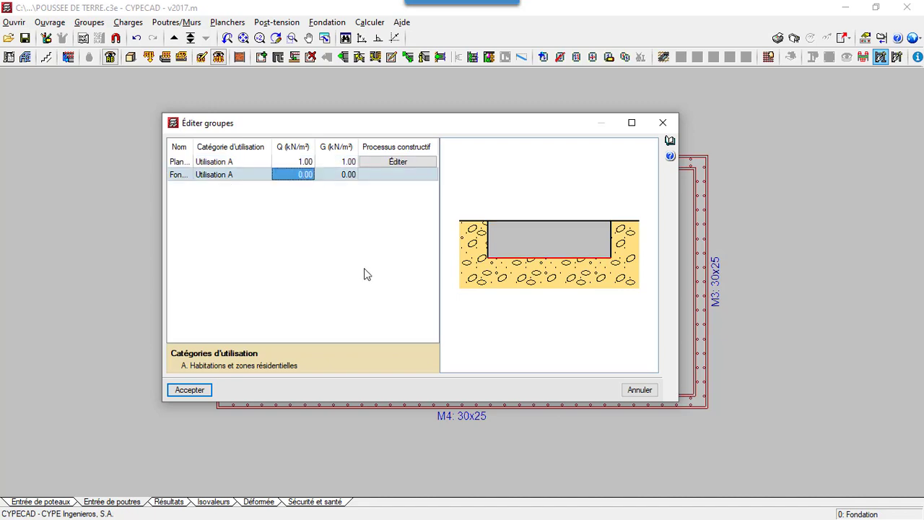
pyautogui.write('1.5')
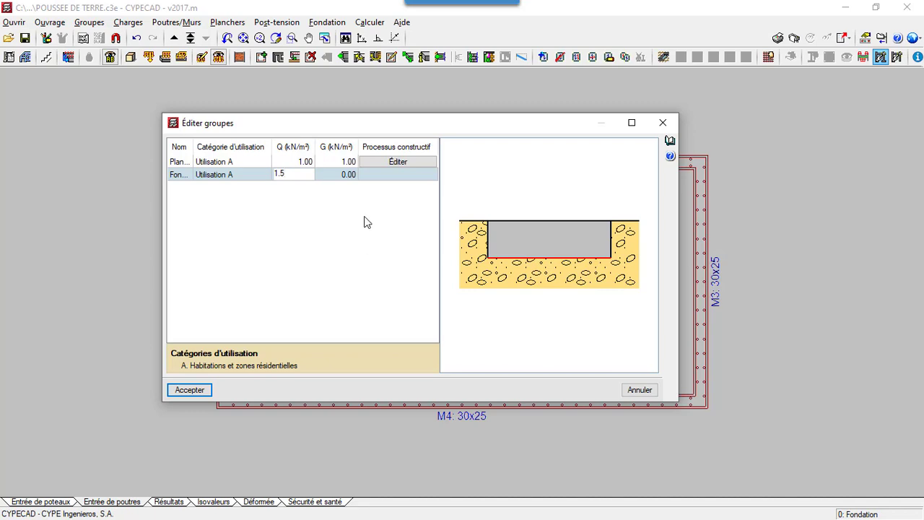
pyautogui.click(353, 177)
pyautogui.write('1')
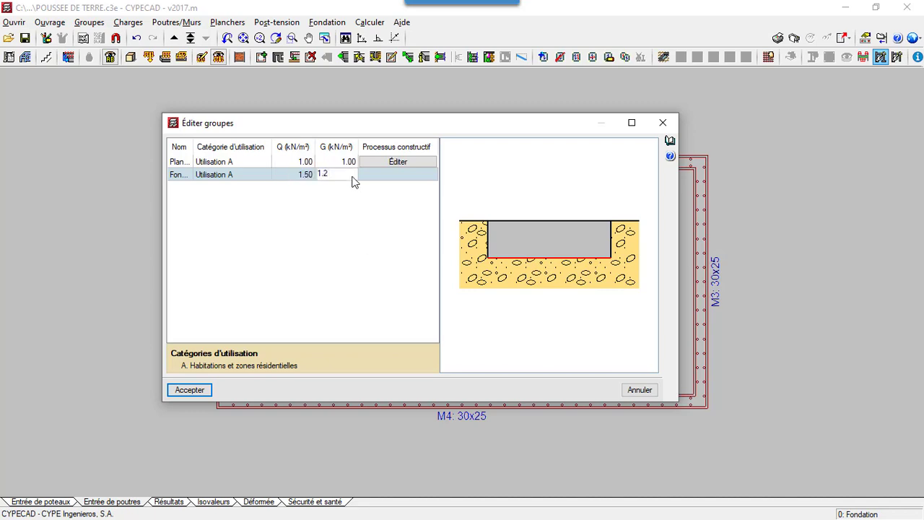
pyautogui.write('.2')
pyautogui.press('Return')
pyautogui.click(190, 390)
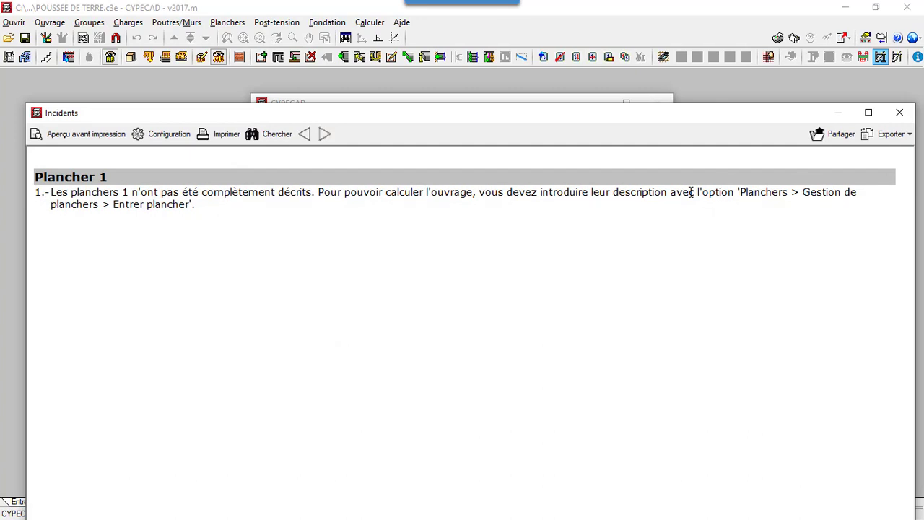
pyautogui.click(900, 115)
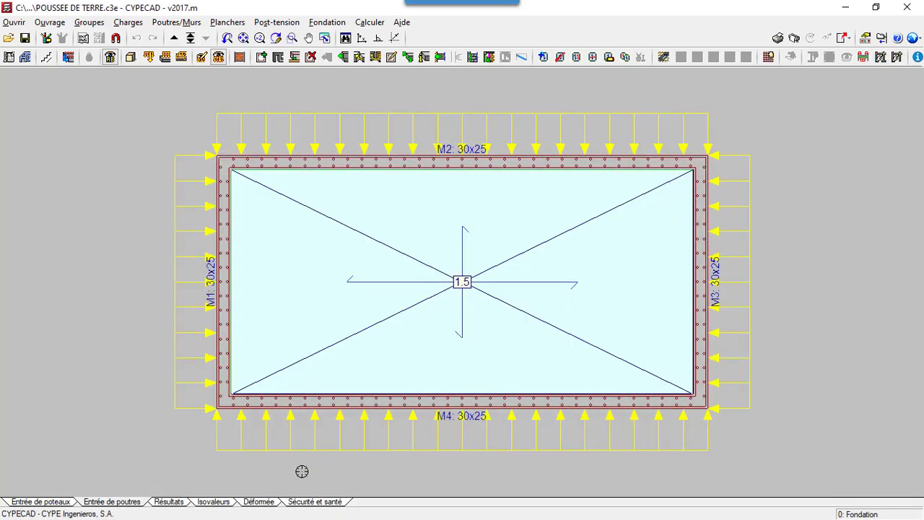
# On Plancher 1, create a rectangular opening at the floor's angle with plain slab-edge borders, filling the area inside the walls, and check it in 3D.
pyautogui.click(174, 38)
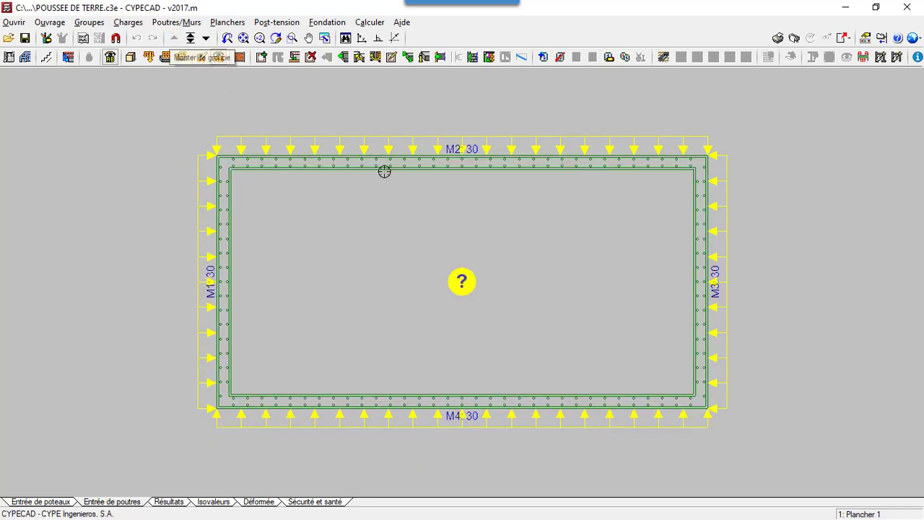
pyautogui.click(663, 57)
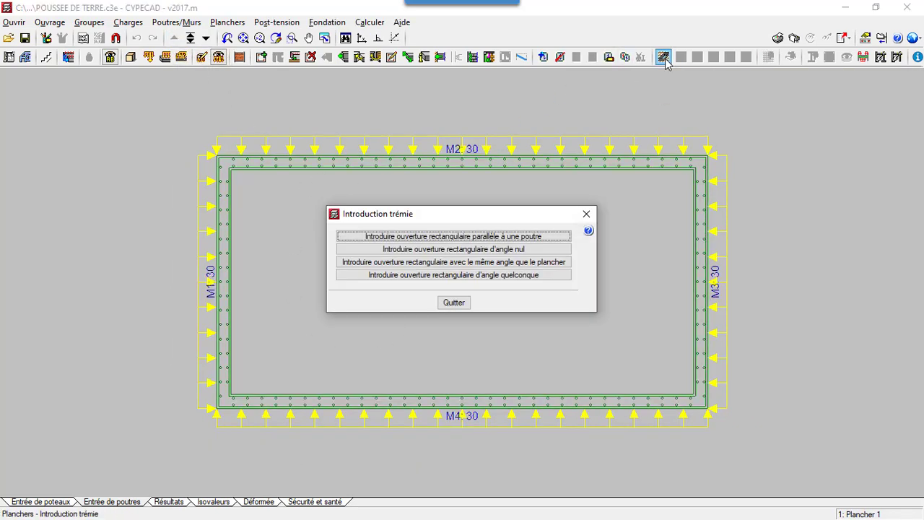
pyautogui.click(414, 262)
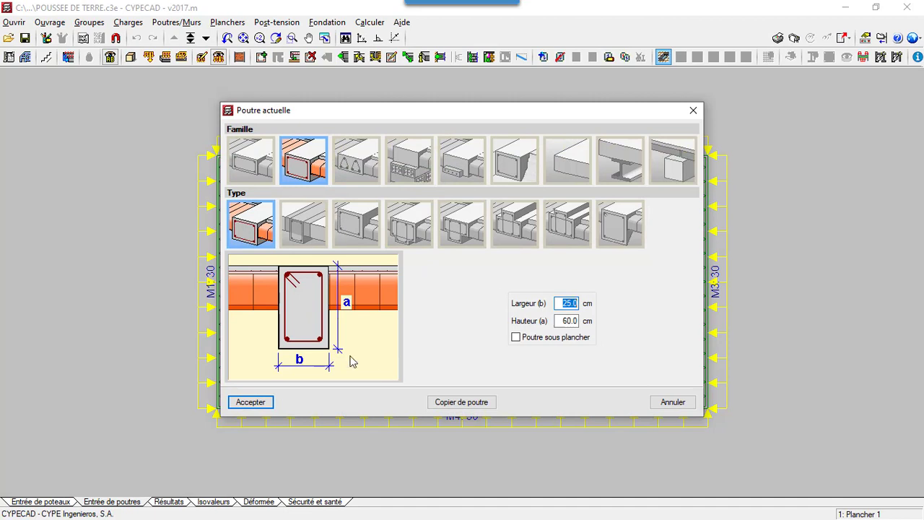
pyautogui.click(578, 175)
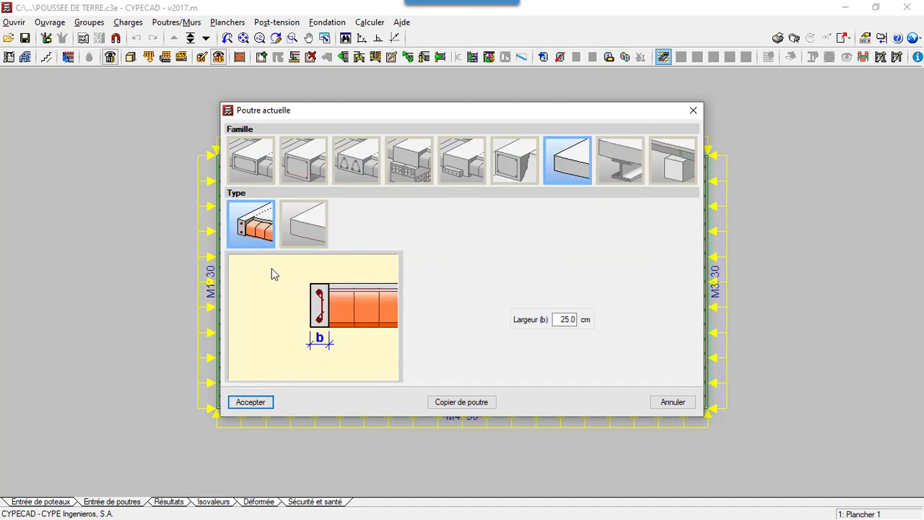
pyautogui.click(302, 232)
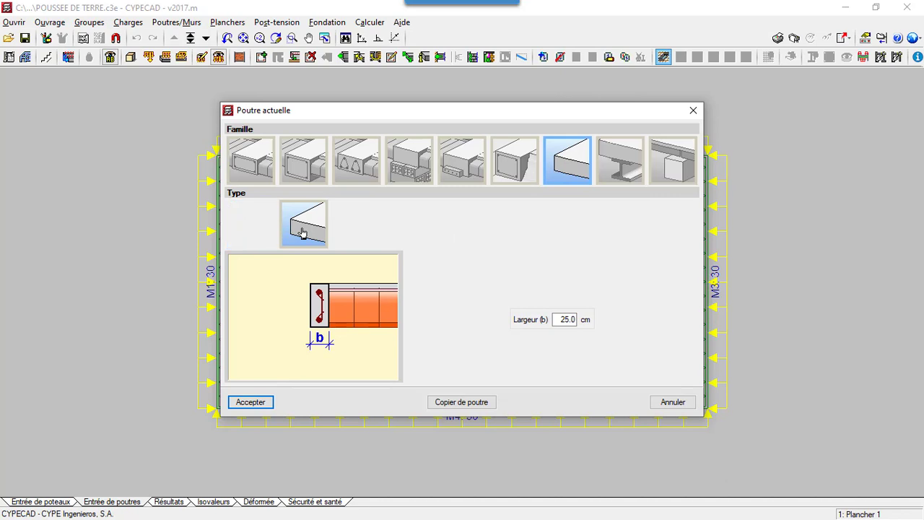
pyautogui.click(259, 404)
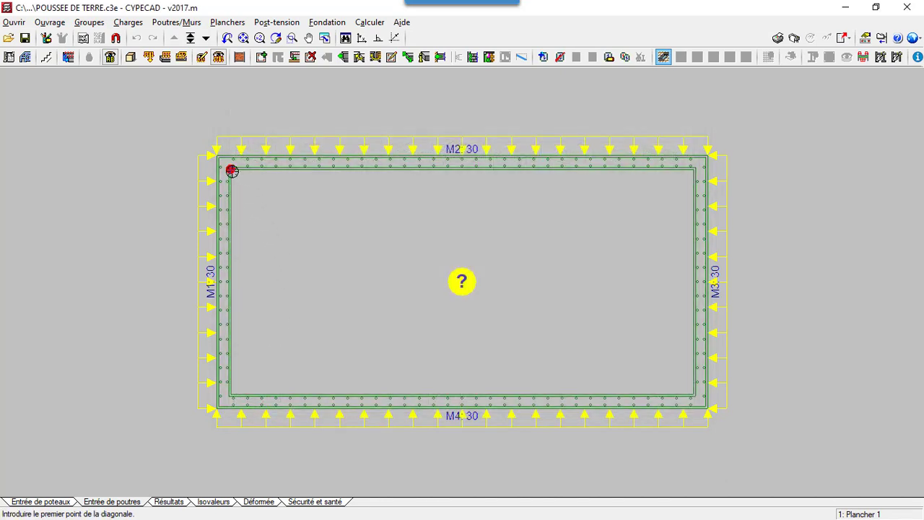
pyautogui.click(232, 171)
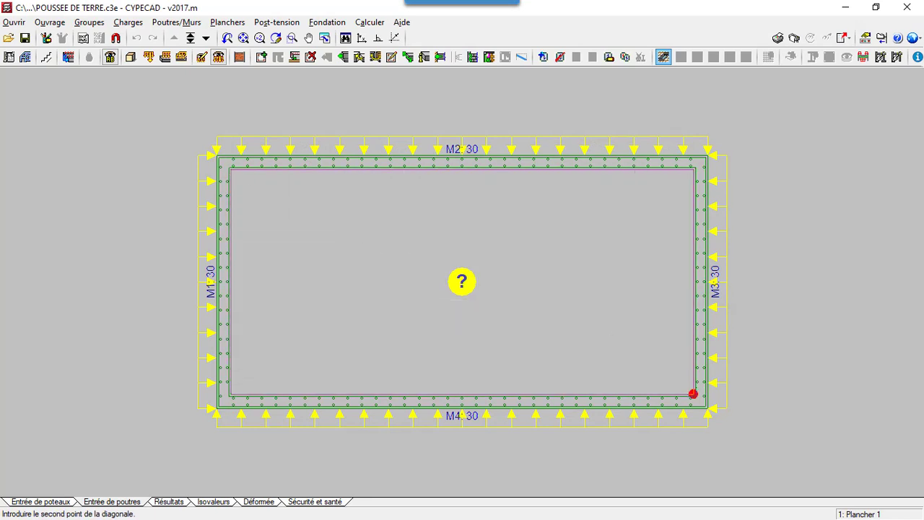
pyautogui.click(694, 394)
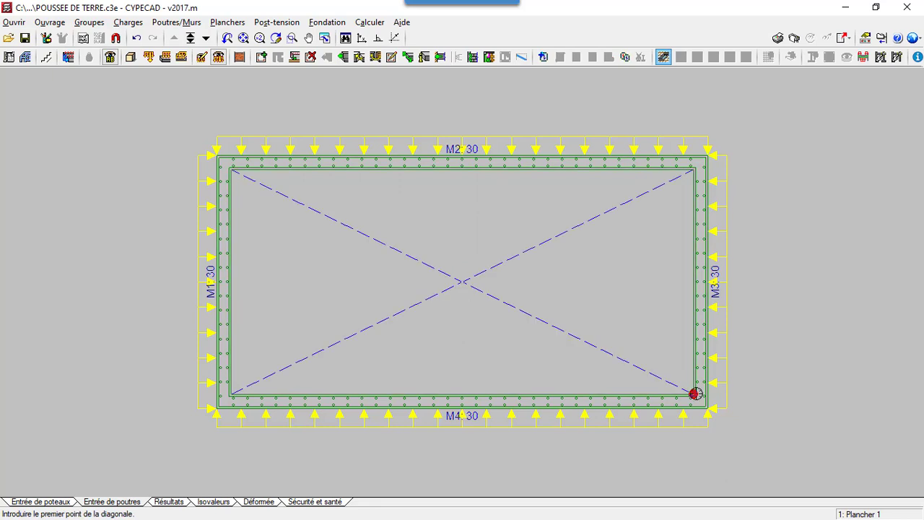
pyautogui.click(131, 57)
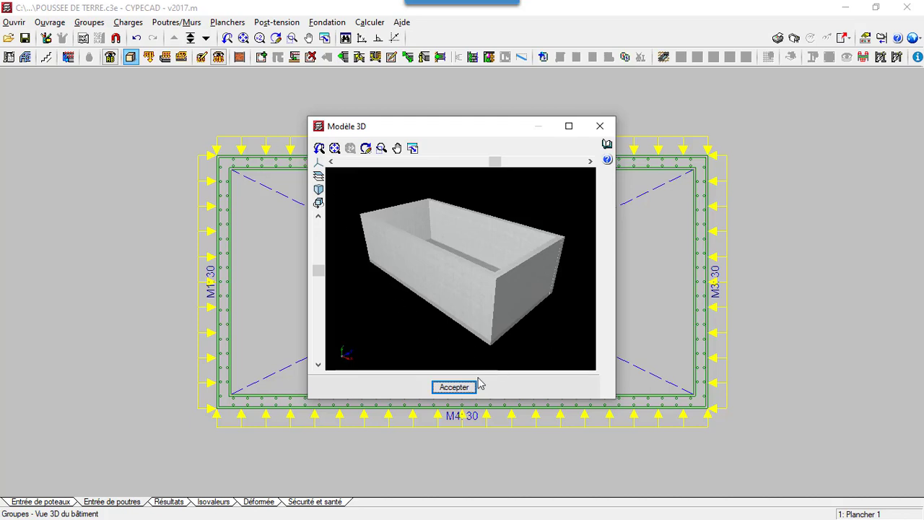
pyautogui.click(462, 389)
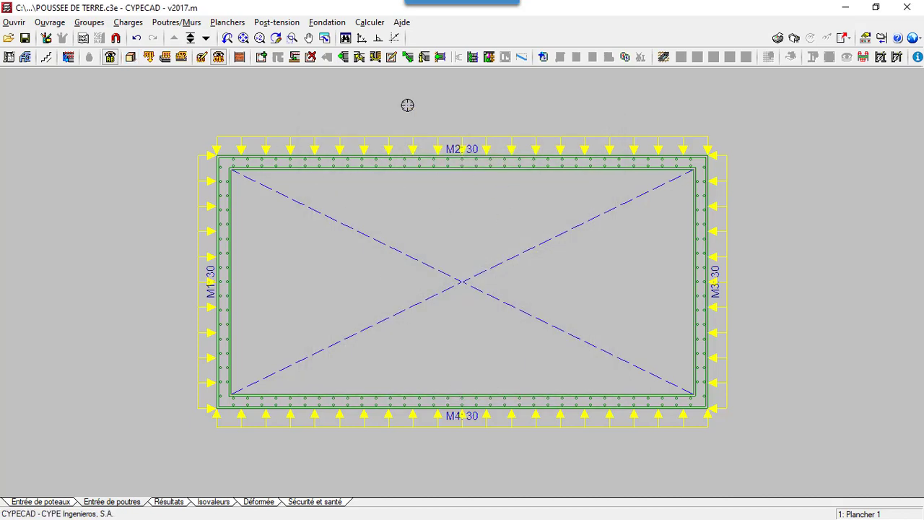
# Calculate the project with its foundation, close the error report and switch to the results.
pyautogui.click(362, 22)
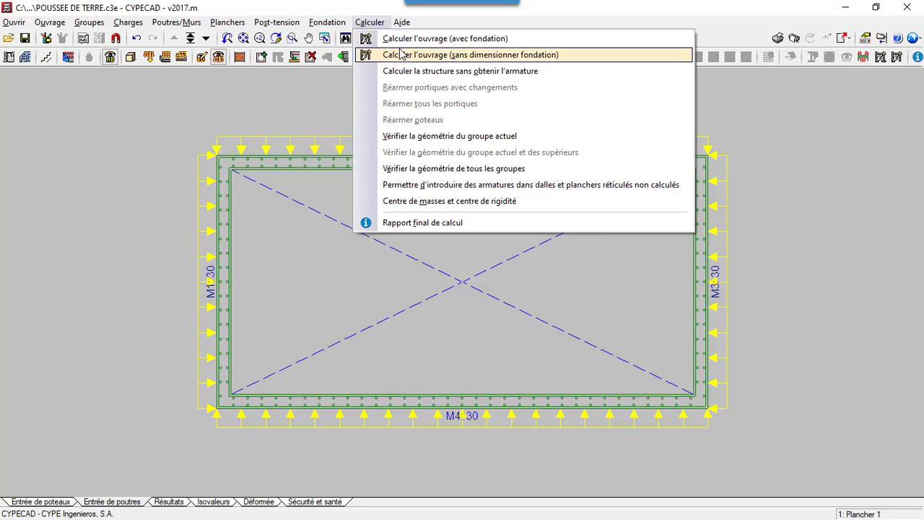
pyautogui.click(406, 38)
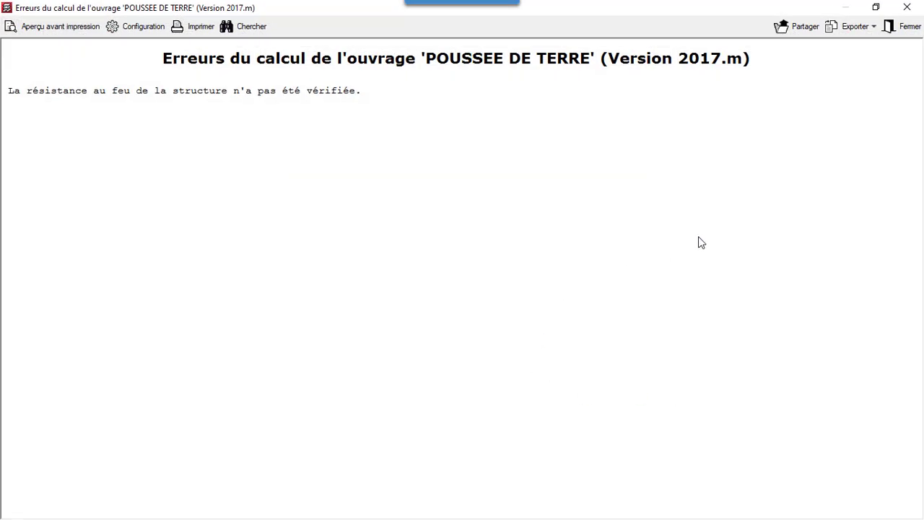
pyautogui.click(907, 8)
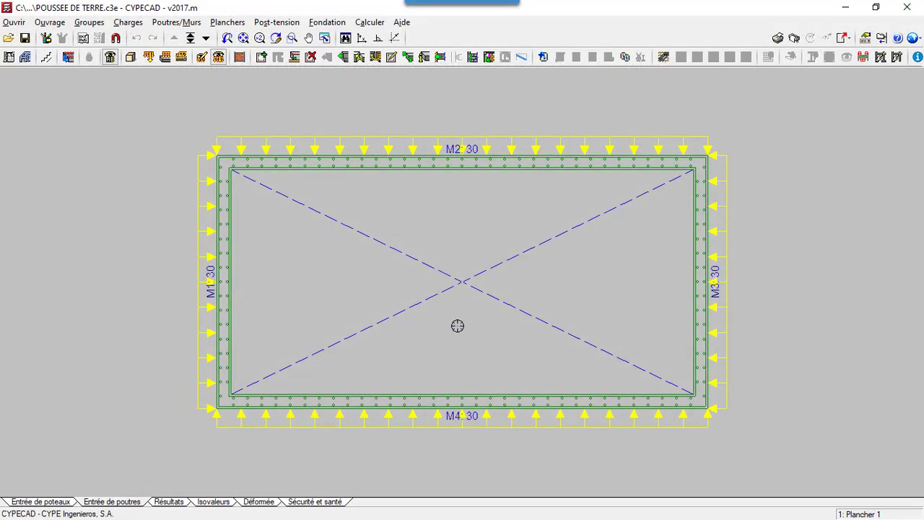
pyautogui.click(171, 504)
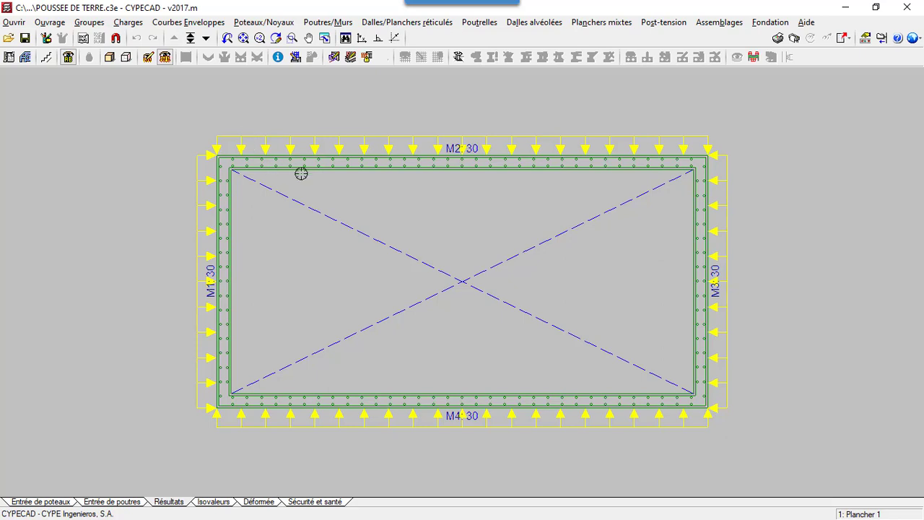
pyautogui.click(333, 58)
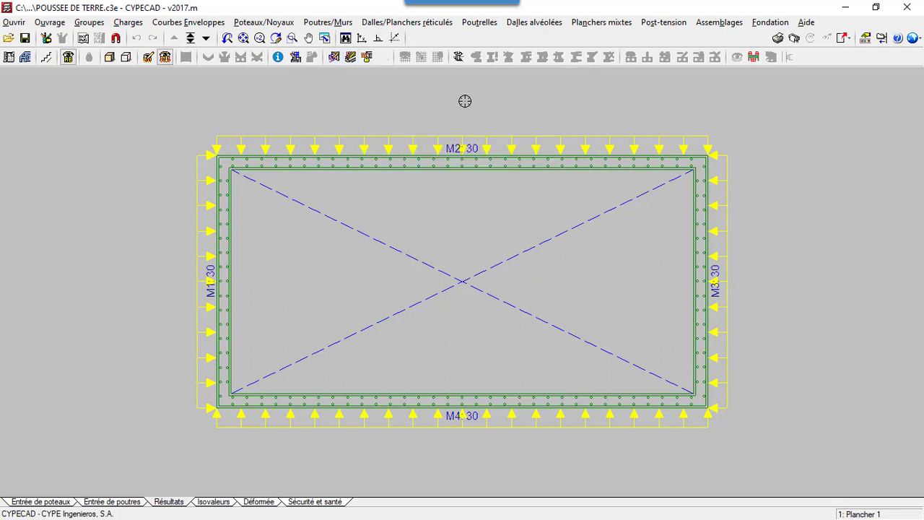
pyautogui.click(210, 24)
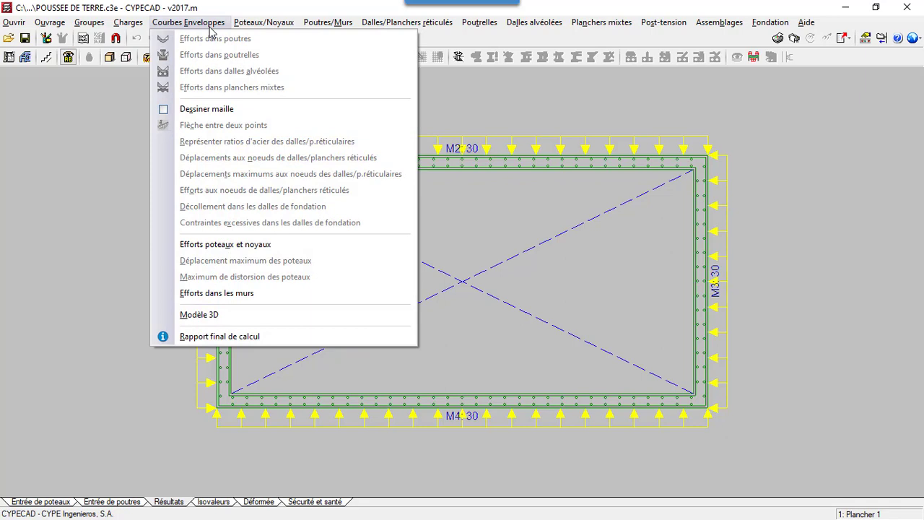
pyautogui.click(234, 109)
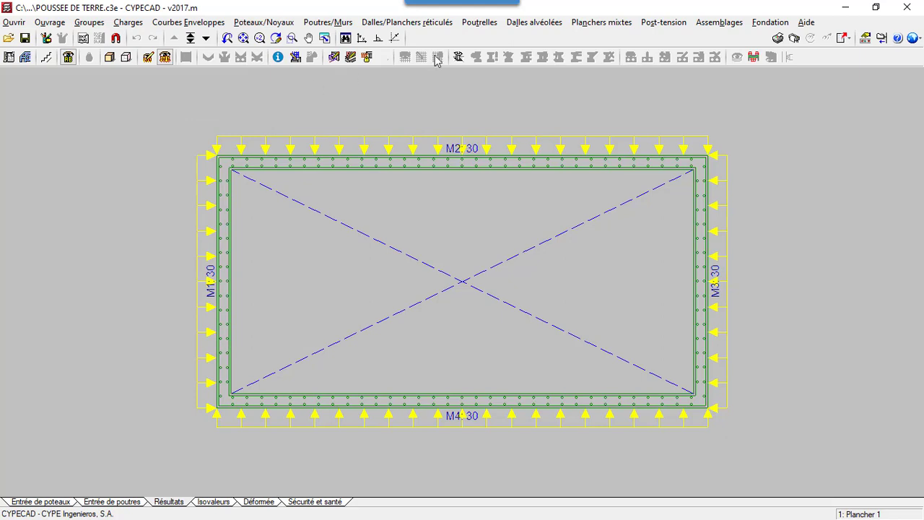
pyautogui.click(314, 23)
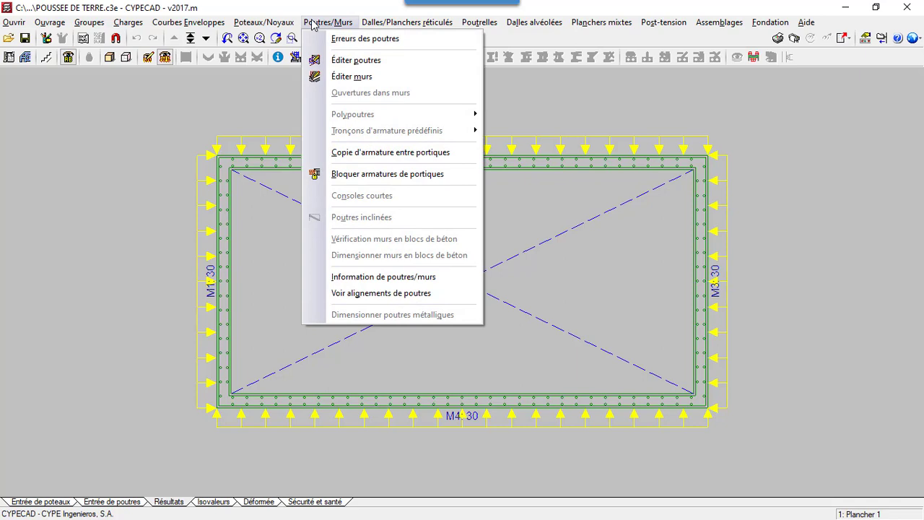
pyautogui.click(284, 25)
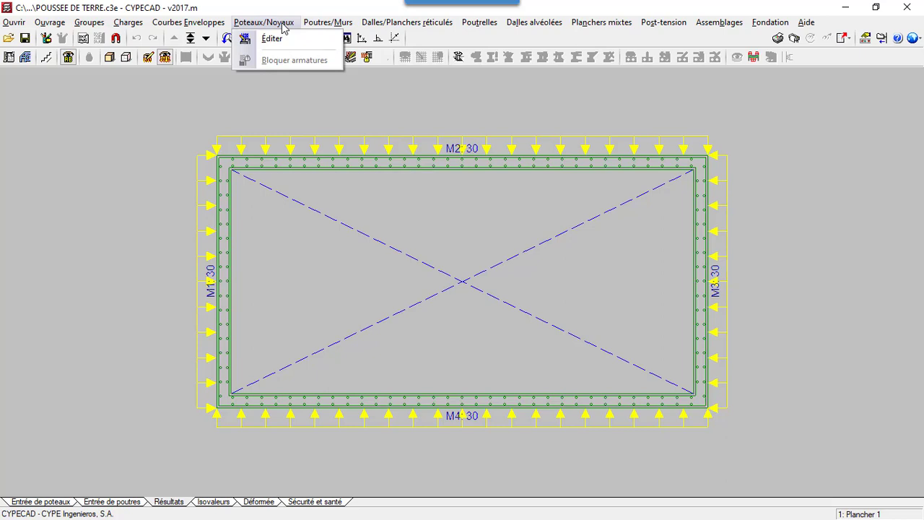
pyautogui.click(271, 39)
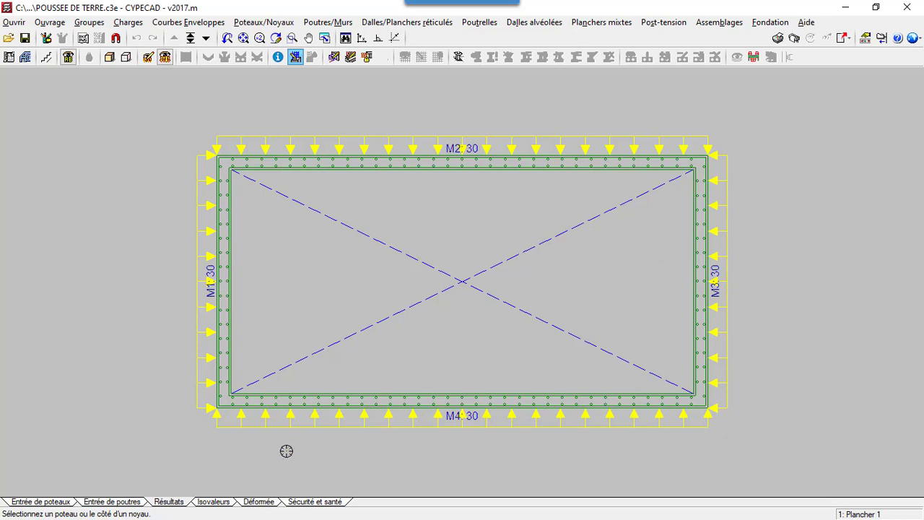
# Check the isovalues view for Plancher 1 and return to the results.
pyautogui.click(221, 501)
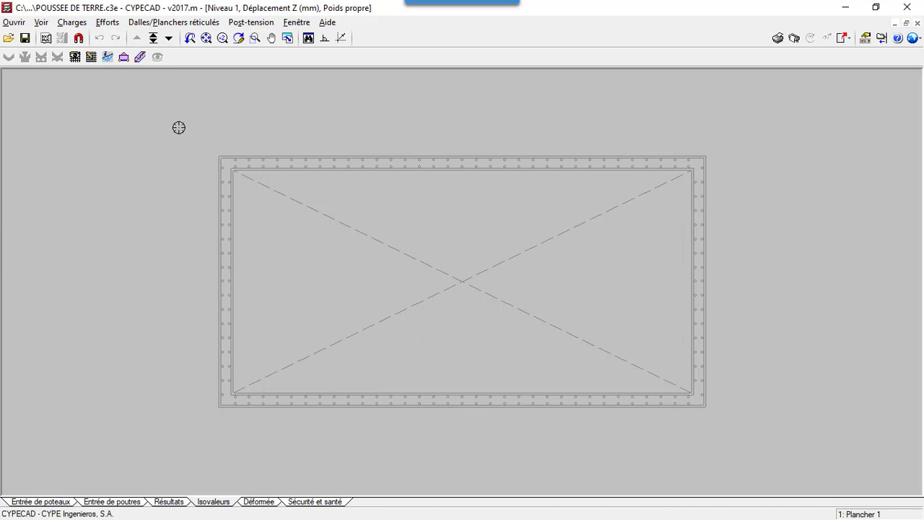
pyautogui.click(106, 57)
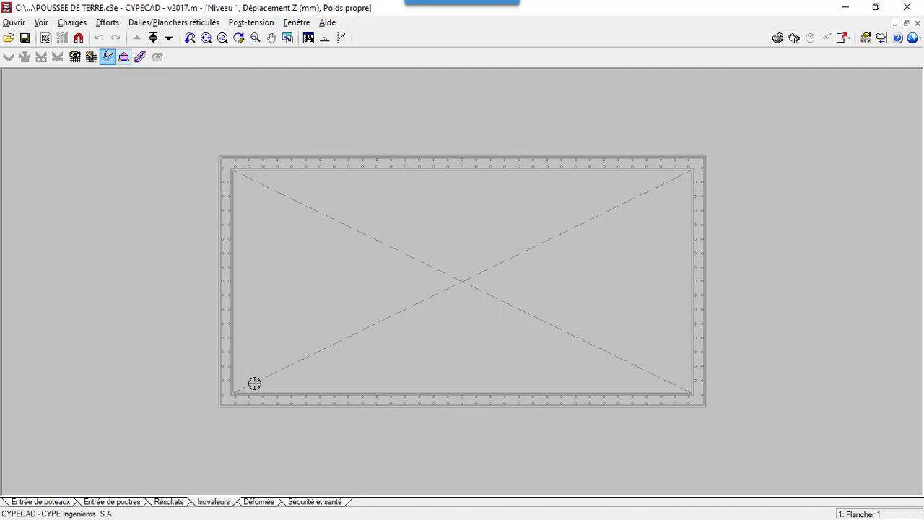
pyautogui.click(168, 501)
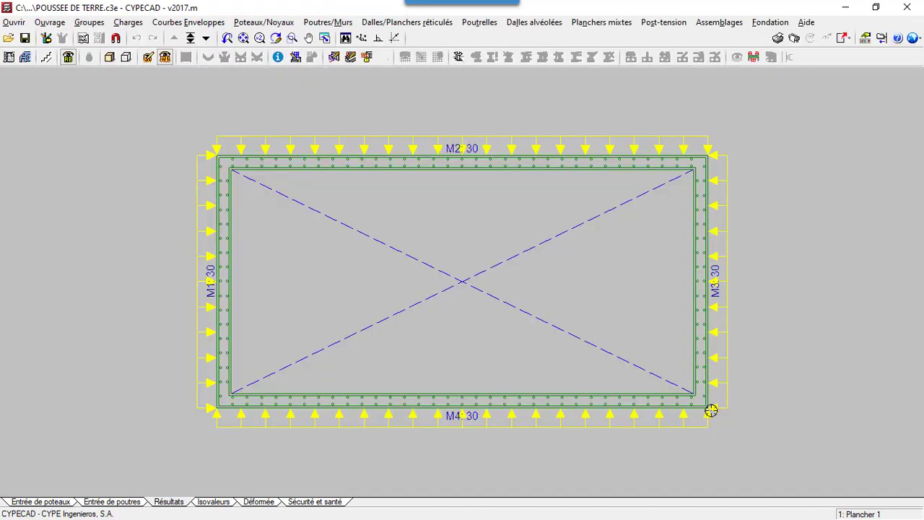
# Go down to the Fondation group and set the beam forces display to the combination 1.35·PP+1.35·G.
pyautogui.press('pagedown')
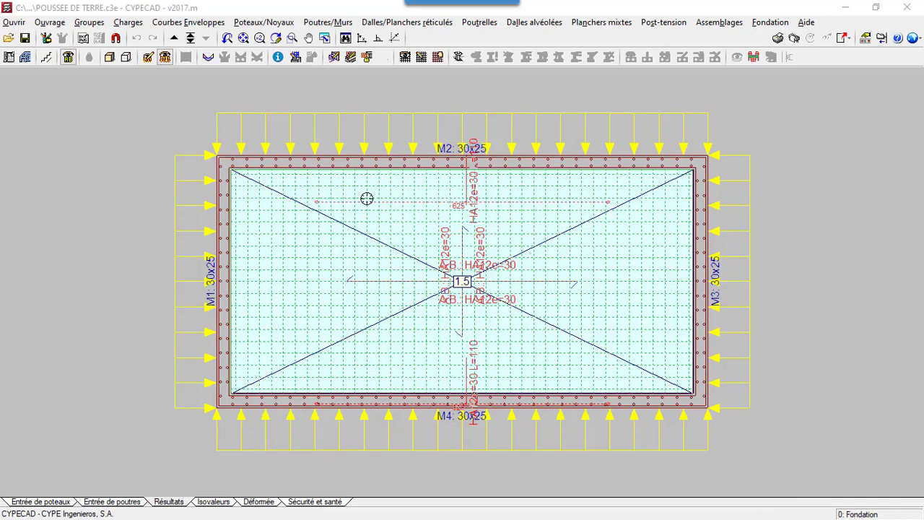
pyautogui.click(210, 61)
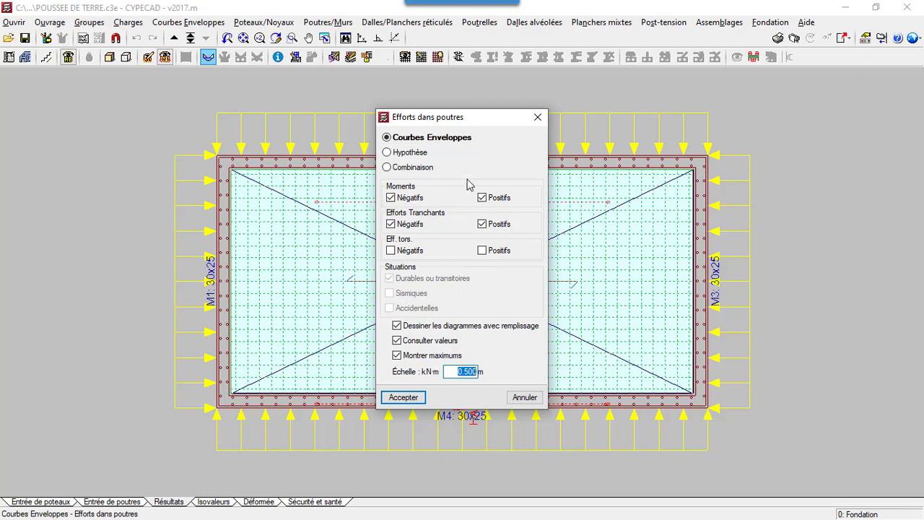
pyautogui.click(396, 169)
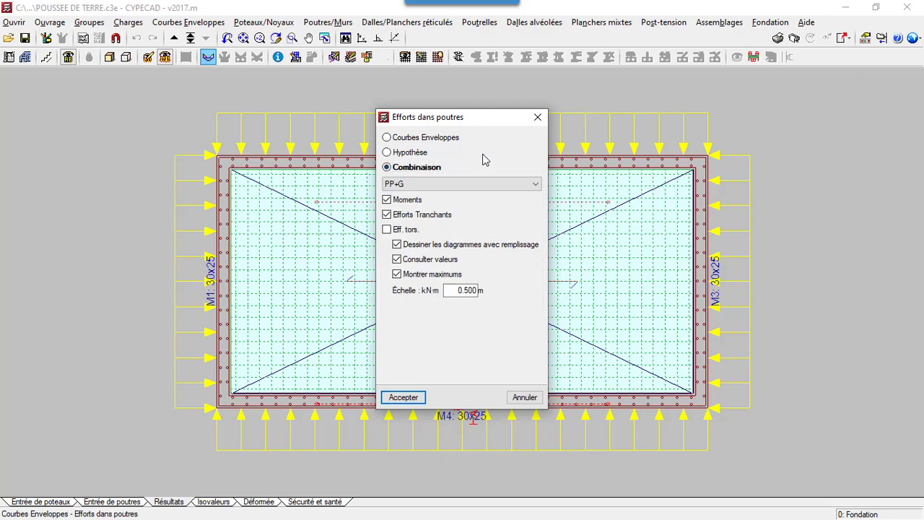
pyautogui.click(486, 185)
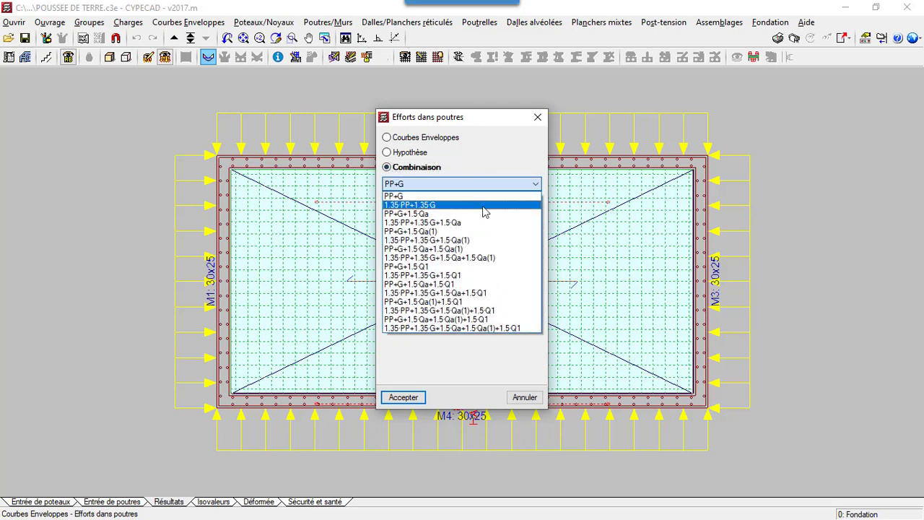
pyautogui.click(484, 206)
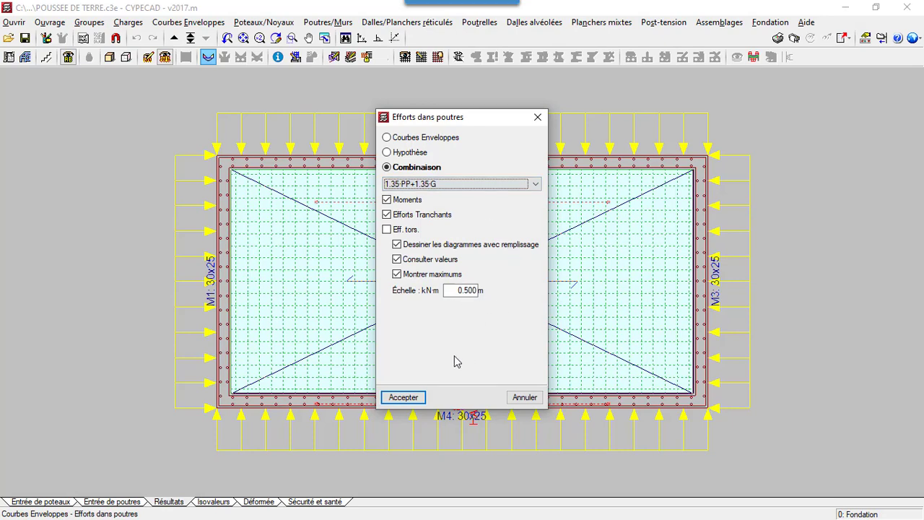
pyautogui.click(402, 397)
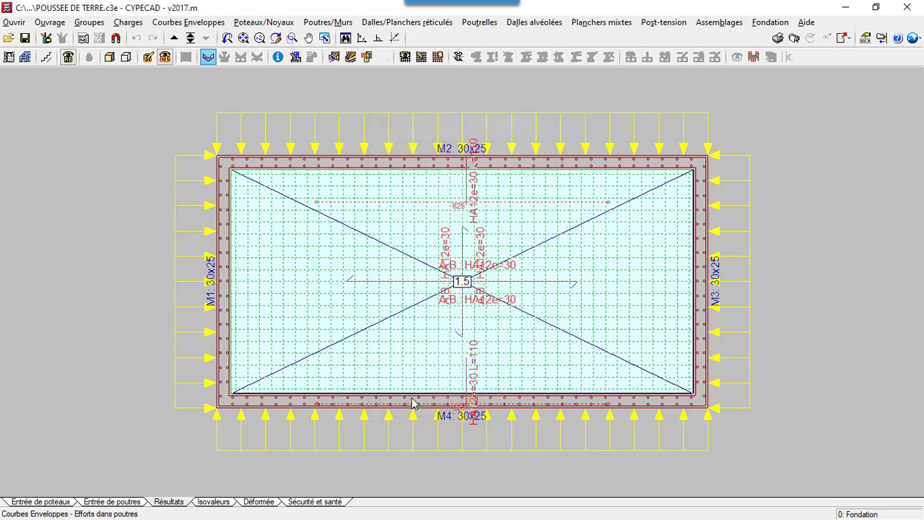
# Display the moment and shear diagrams along walls M2, M3, M4 and M1 at foundation level.
pyautogui.click(372, 164)
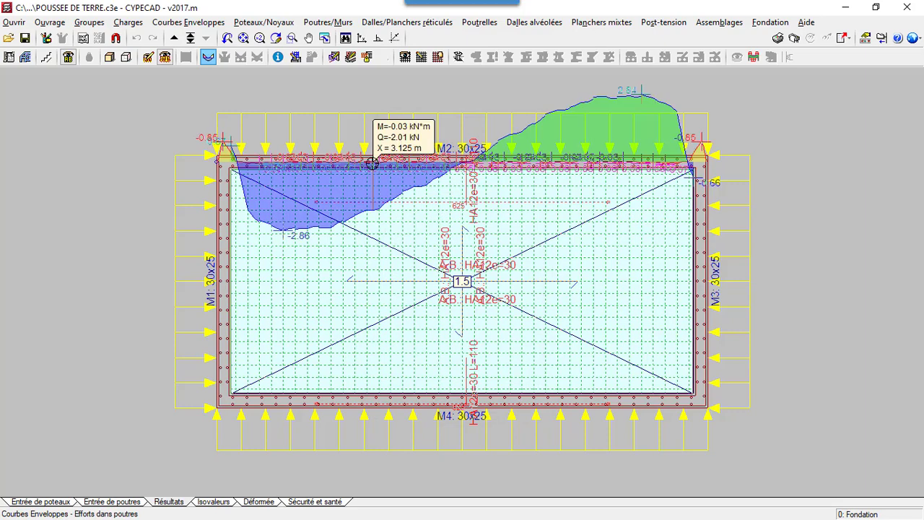
pyautogui.click(700, 268)
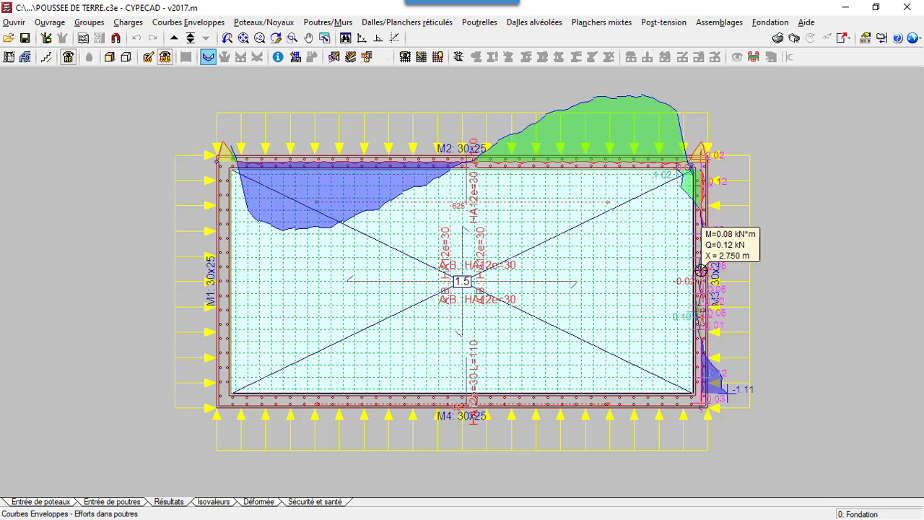
pyautogui.click(486, 403)
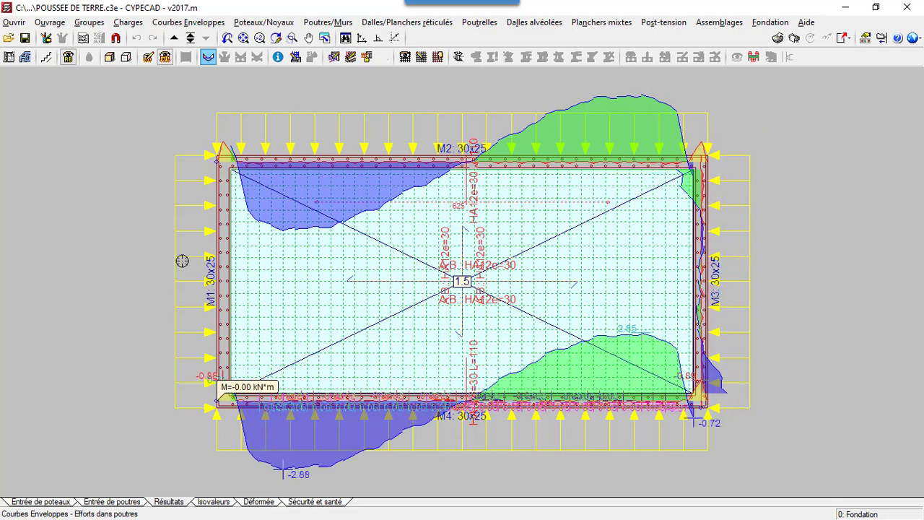
pyautogui.click(219, 266)
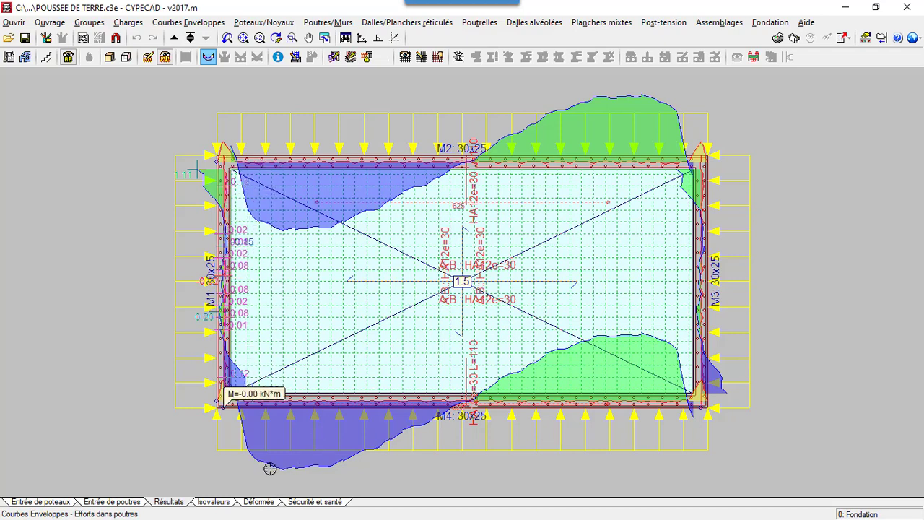
# Open the isovalues view of the calculated structure.
pyautogui.click(215, 499)
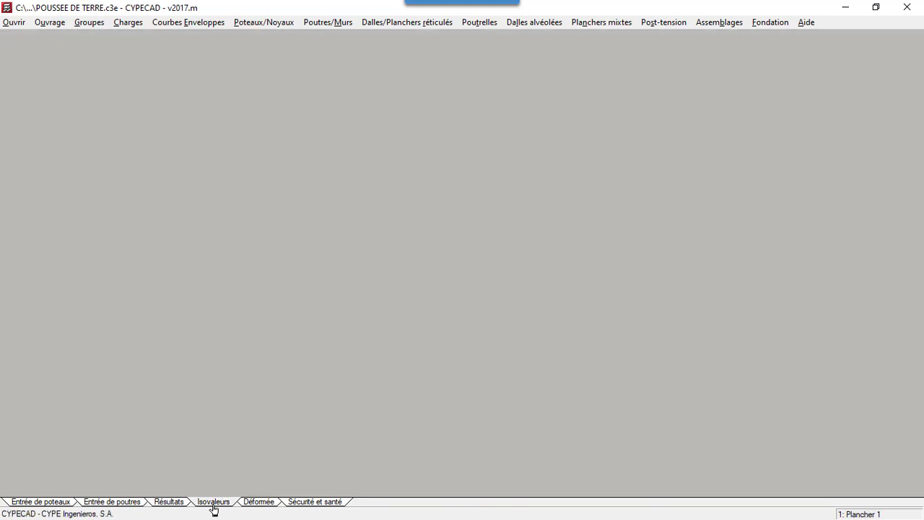